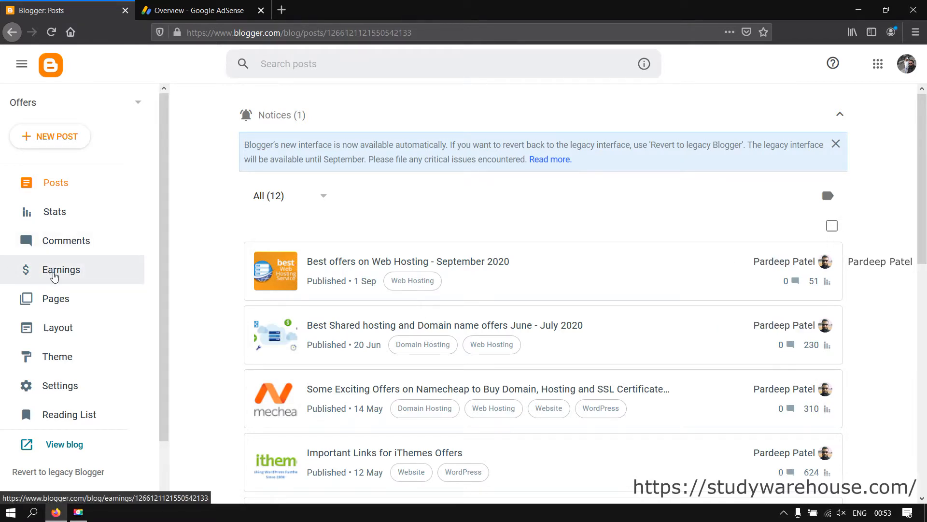
# Step: Connect the Offers blog to the existing AdSense account from its earnings page and check which site is linked
pyautogui.click(61, 273)
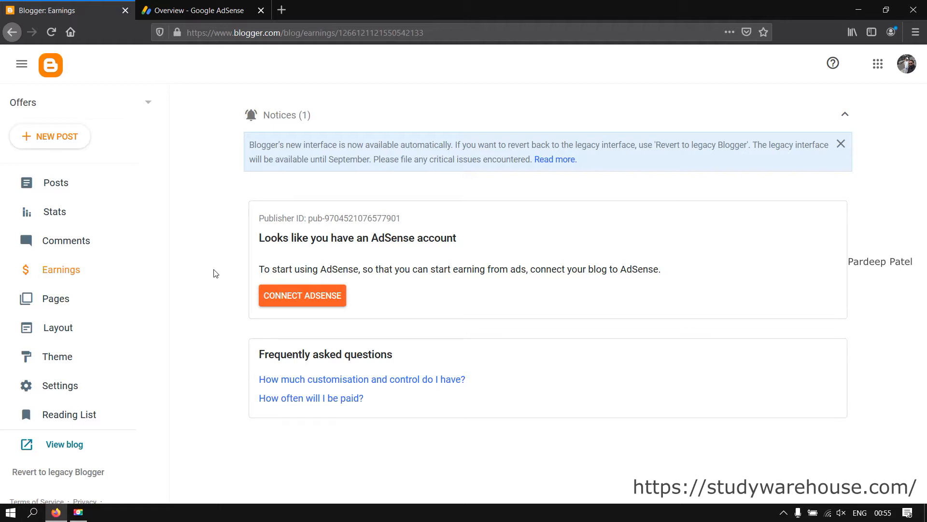
pyautogui.click(295, 297)
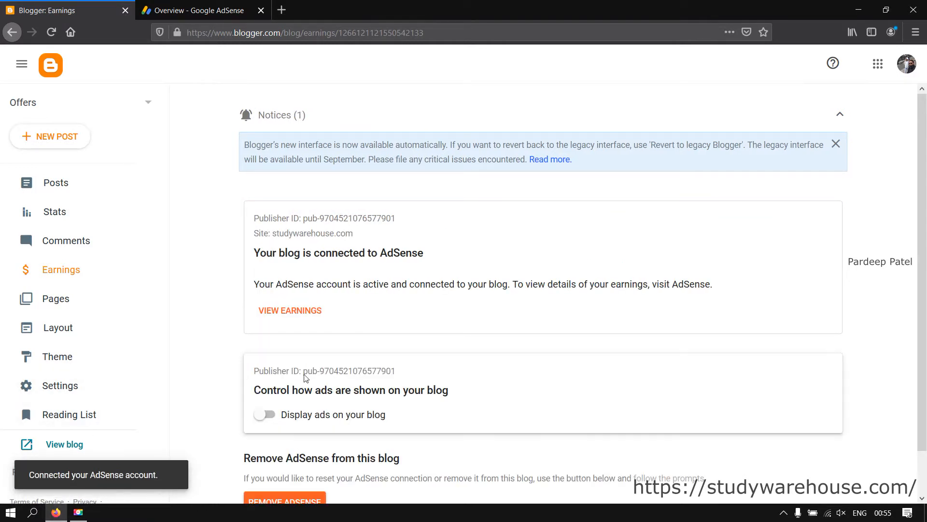
pyautogui.scroll(-2, 424, 332)
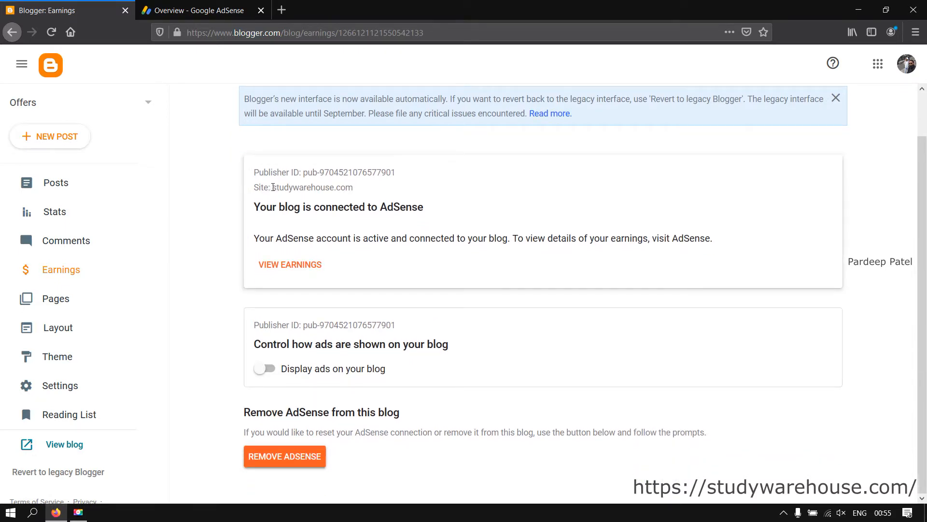
pyautogui.moveTo(271, 187); pyautogui.dragTo(321, 187)
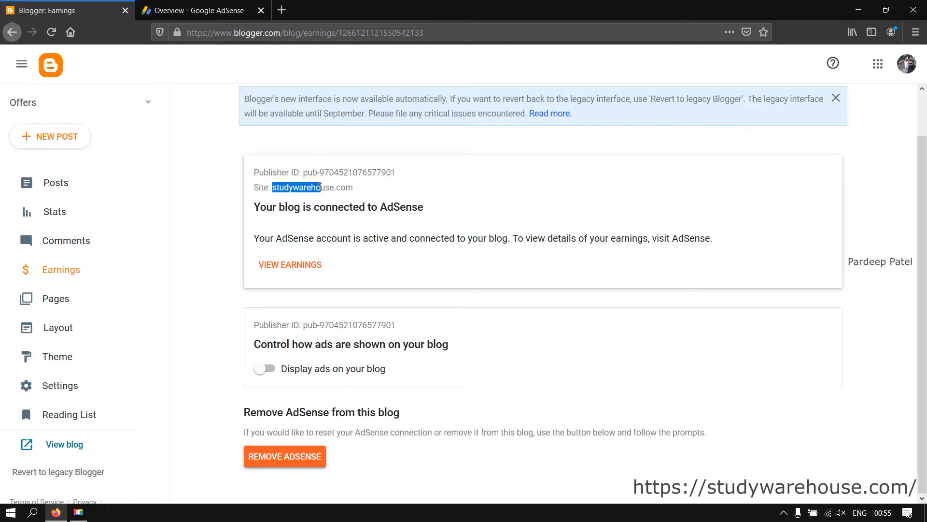
pyautogui.click(501, 223)
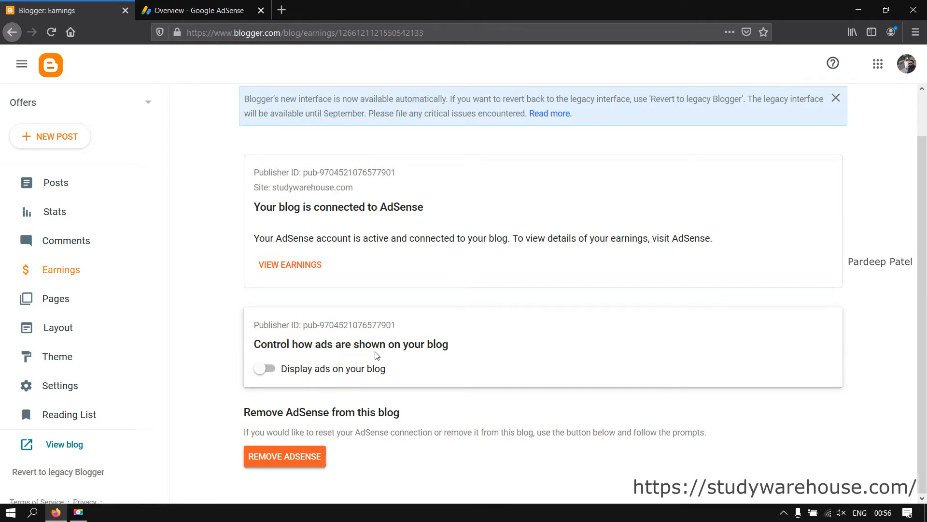
# Step: Turn on displaying ads on the blog and open the advanced ad setup for further customisation
pyautogui.click(265, 369)
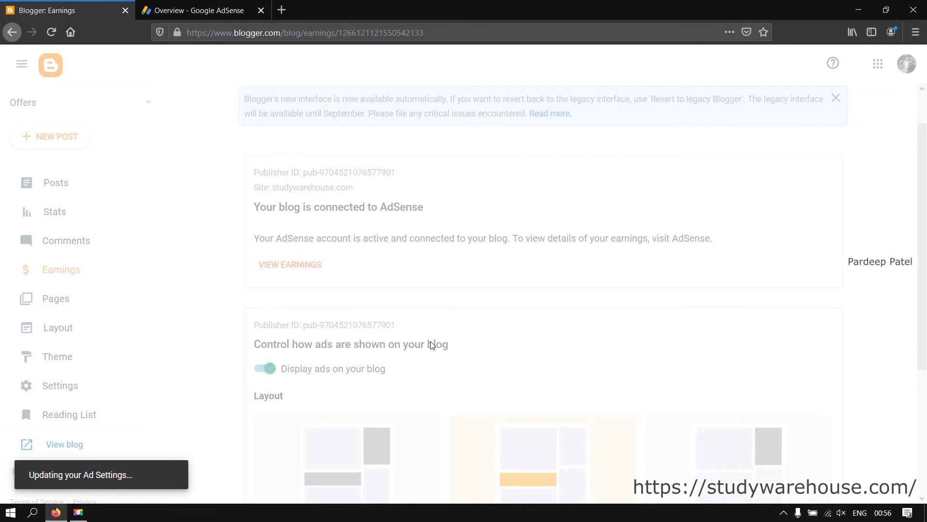
pyautogui.scroll(-4, 545, 335)
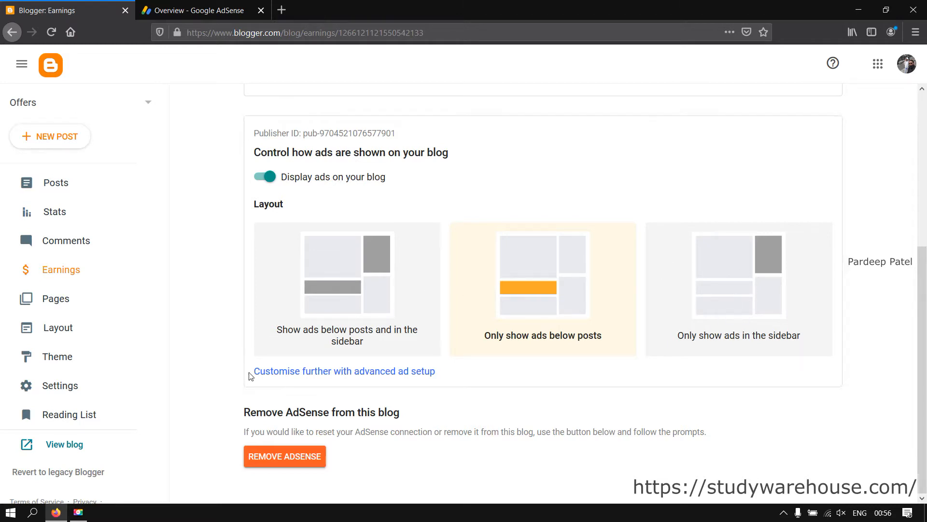
pyautogui.click(370, 375)
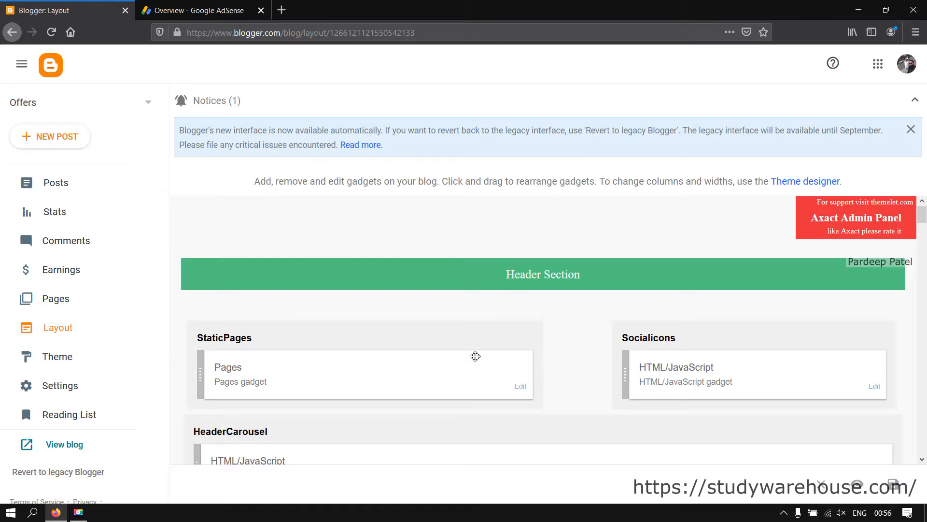
# Step: Examine the gadget areas of the blog layout from the header section through to the footer section
pyautogui.scroll(-6, 475, 356)
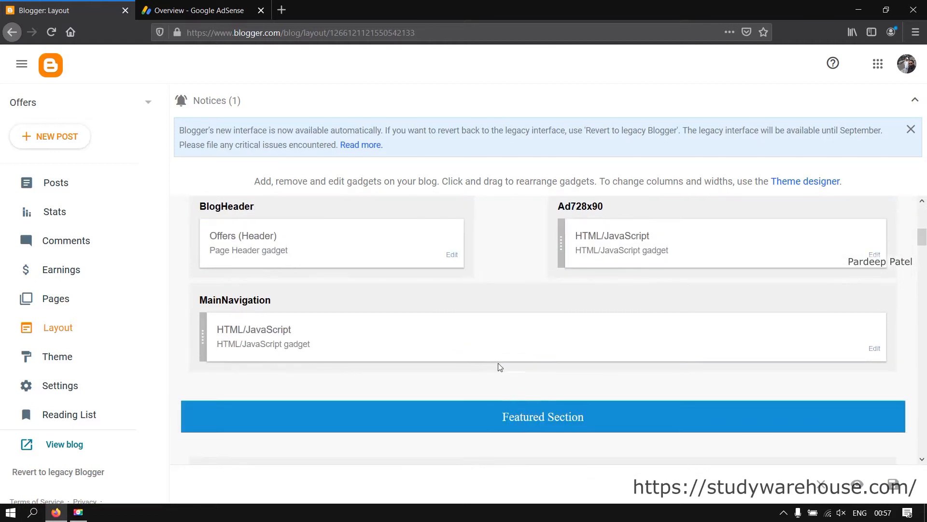
pyautogui.scroll(4, 427, 358)
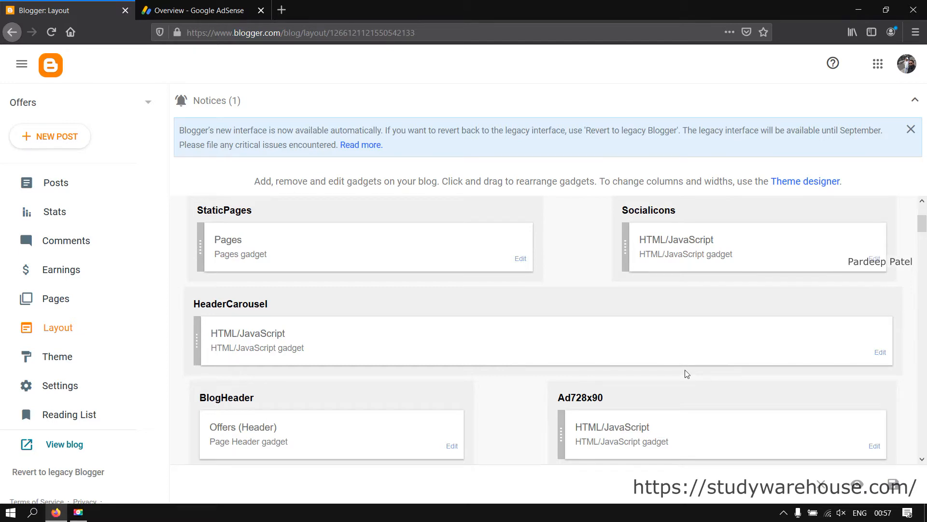
pyautogui.scroll(-10, 685, 373)
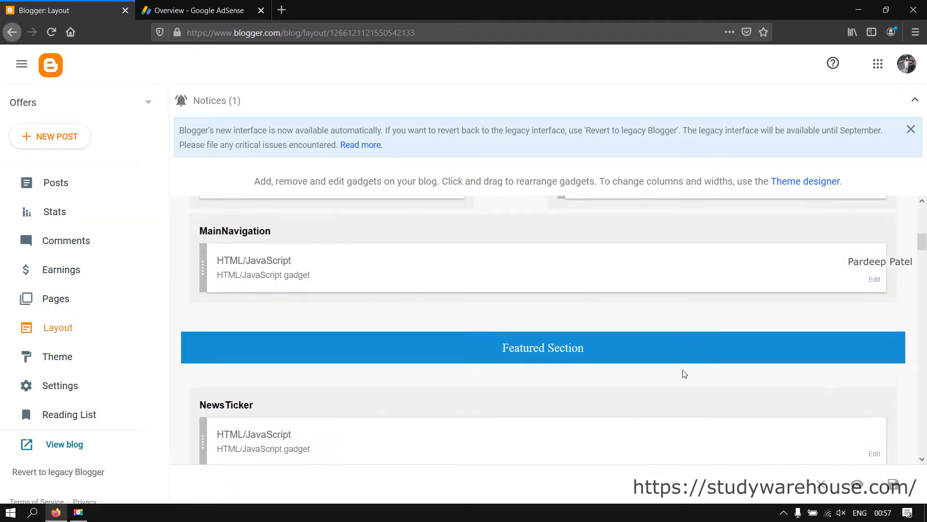
pyautogui.scroll(-8, 685, 374)
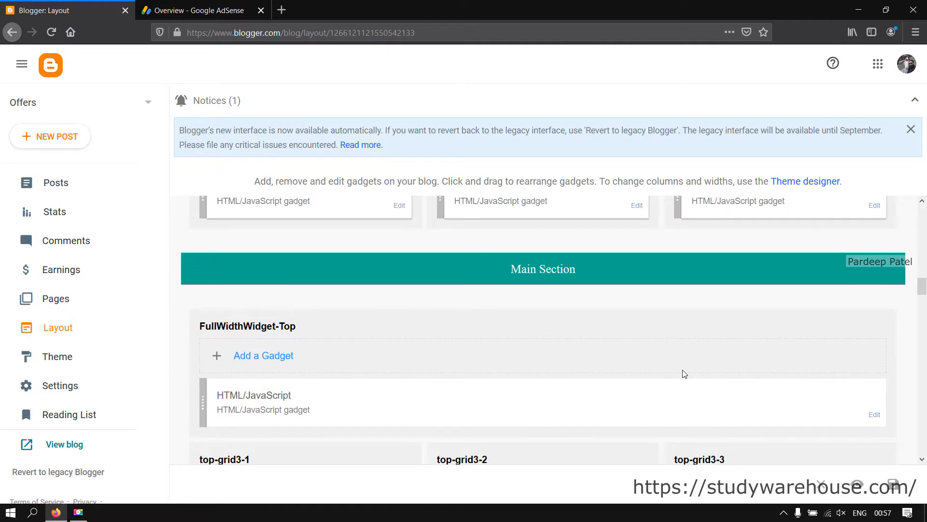
pyautogui.scroll(-5, 683, 370)
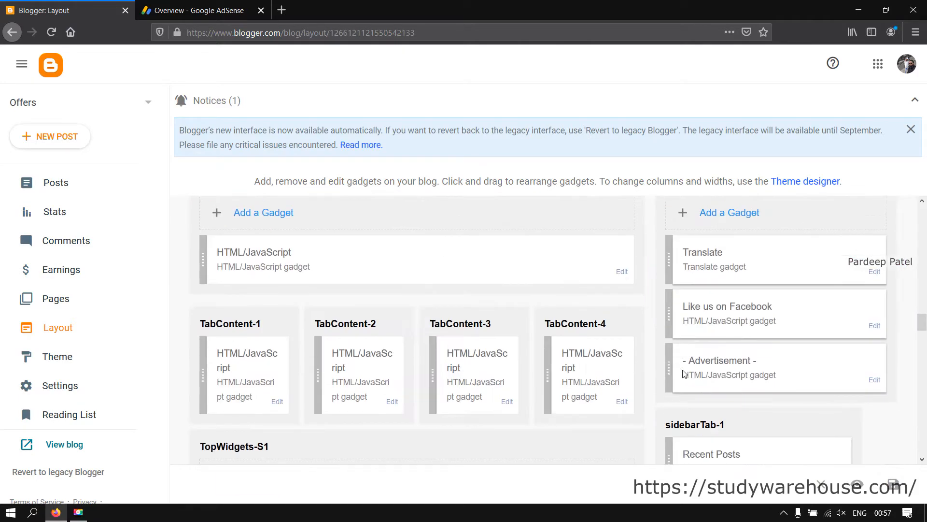
pyautogui.scroll(-3, 683, 370)
pyautogui.scroll(-8, 682, 370)
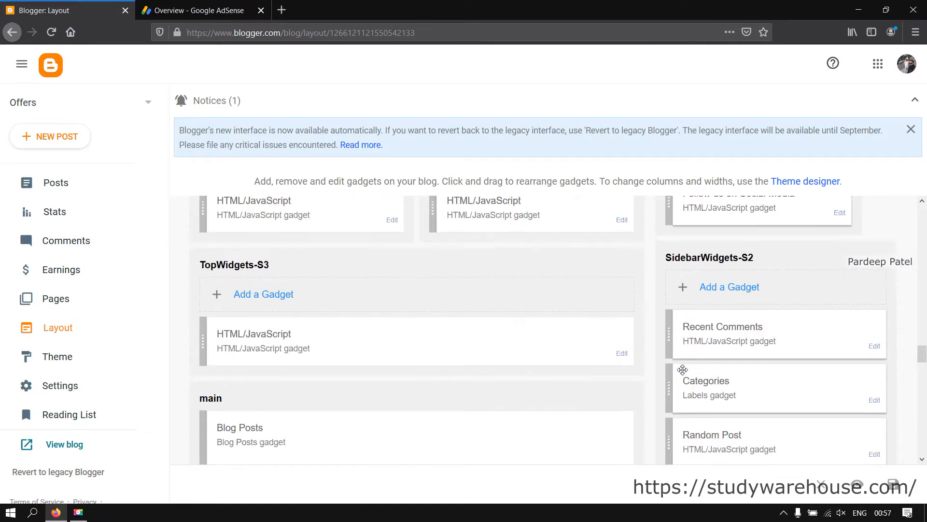
pyautogui.scroll(-8, 682, 369)
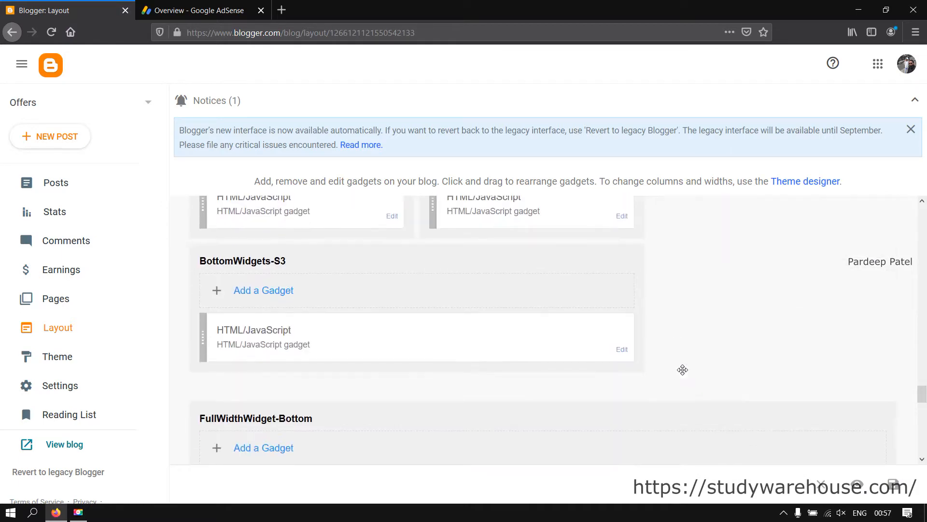
pyautogui.scroll(-3, 683, 369)
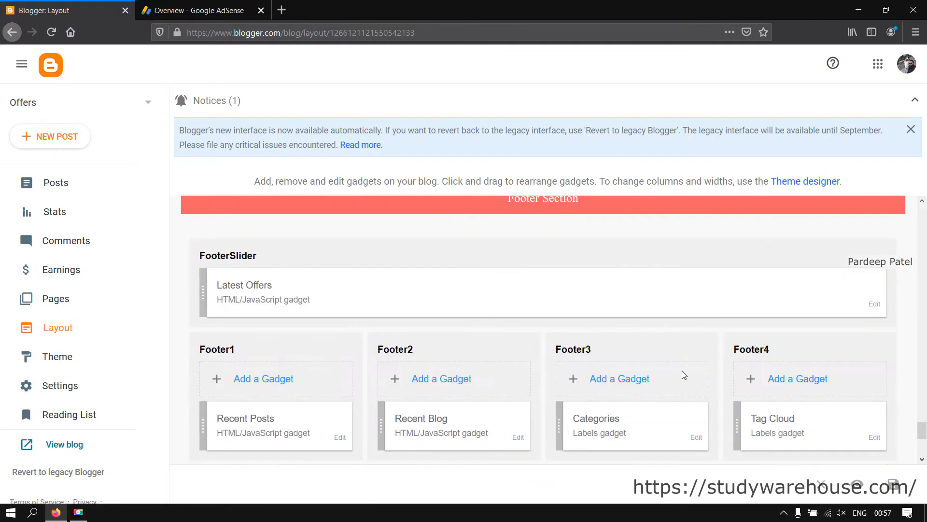
pyautogui.scroll(10, 682, 370)
pyautogui.scroll(15, 681, 370)
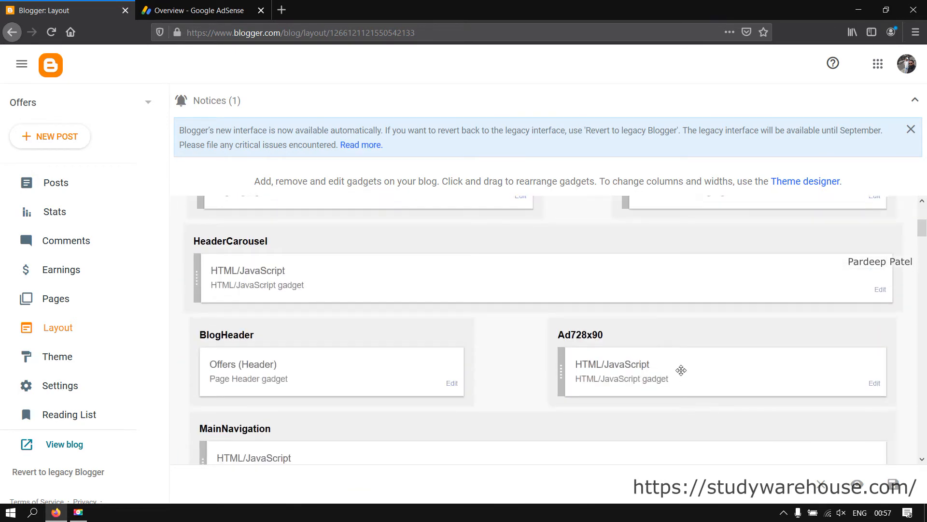
pyautogui.scroll(4, 681, 370)
# Step: Find the Blog Posts gadget in the layout's main area and open its configuration
pyautogui.scroll(-5, 565, 359)
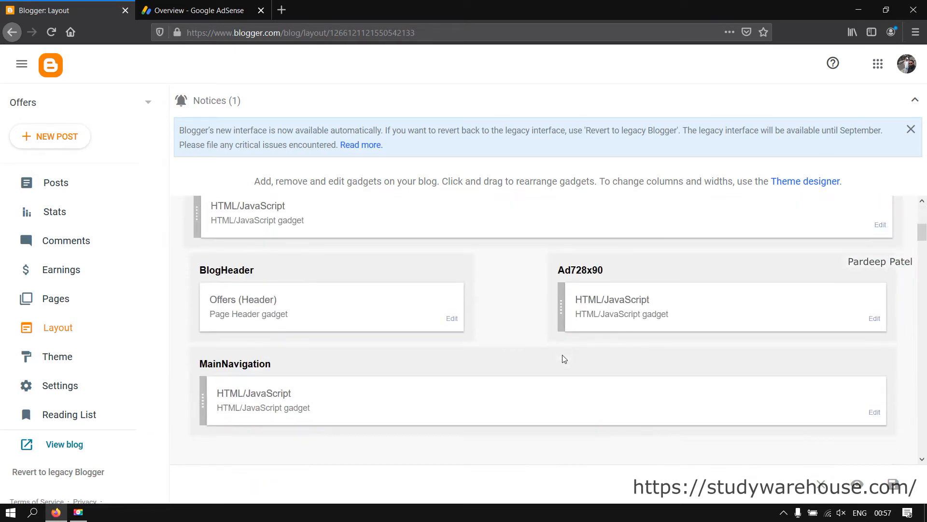
pyautogui.scroll(-6, 462, 355)
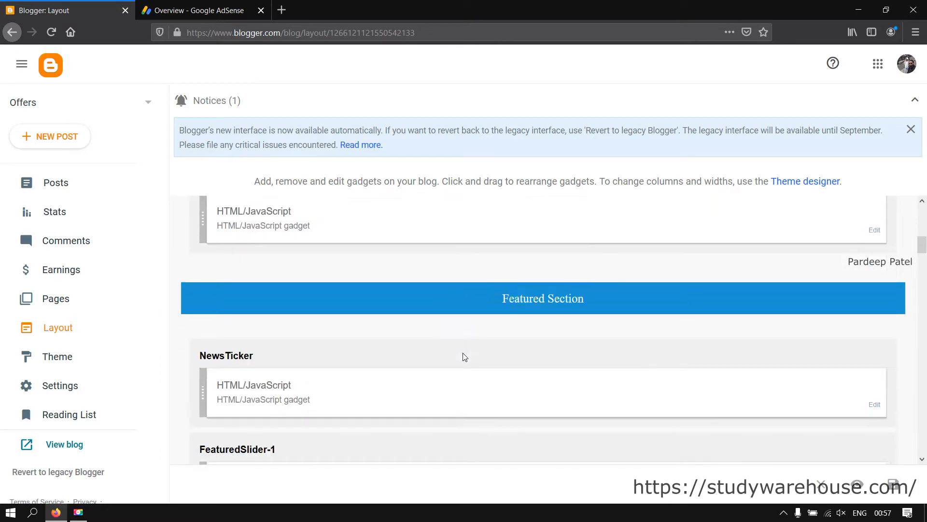
pyautogui.scroll(-4, 430, 382)
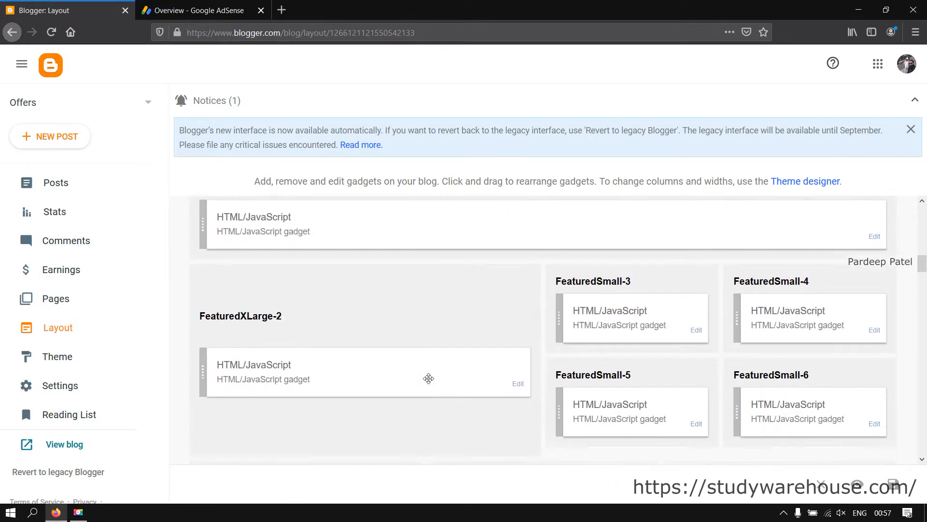
pyautogui.scroll(-7, 433, 359)
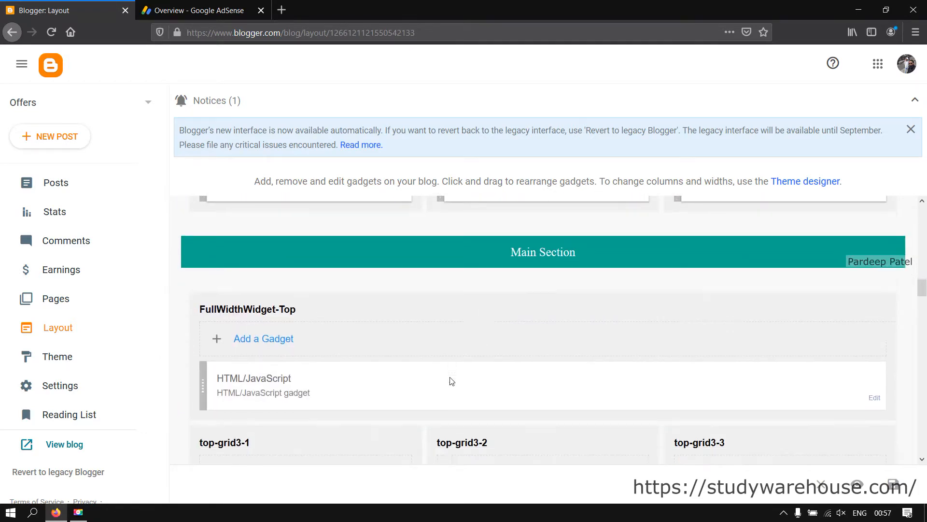
pyautogui.scroll(-2, 372, 367)
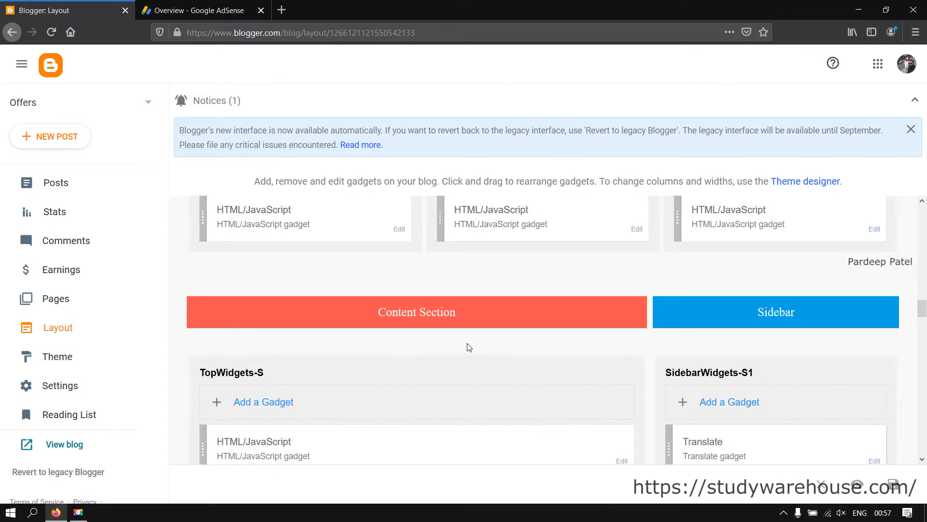
pyautogui.scroll(-10, 409, 375)
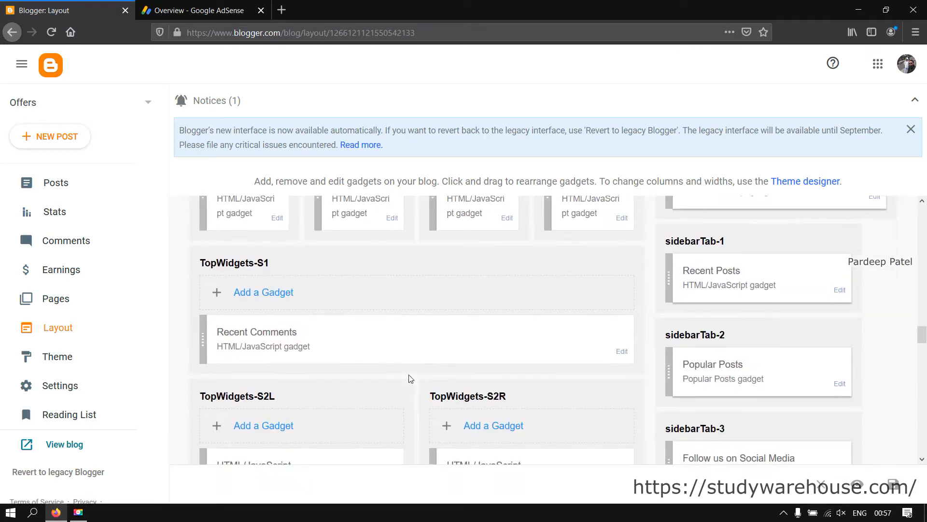
pyautogui.scroll(-3, 409, 379)
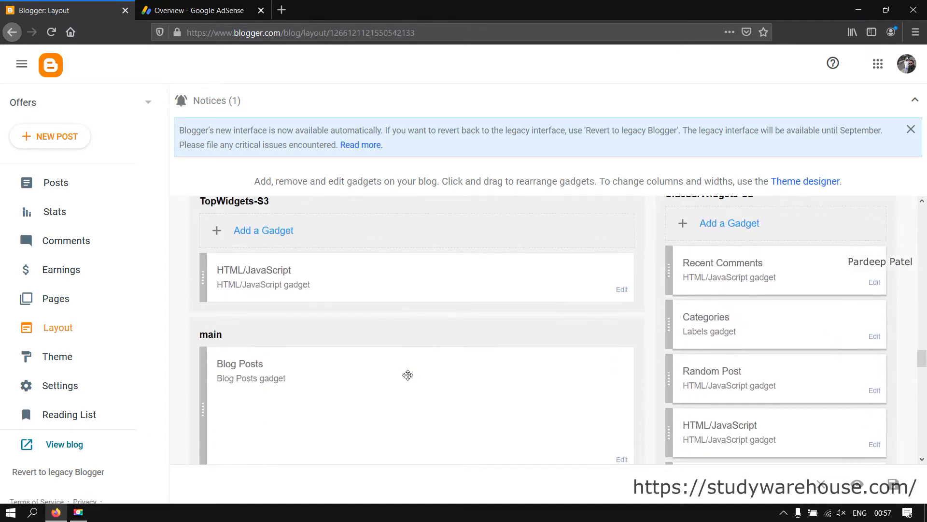
pyautogui.scroll(-3, 408, 375)
pyautogui.scroll(3, 265, 278)
pyautogui.scroll(-3, 337, 377)
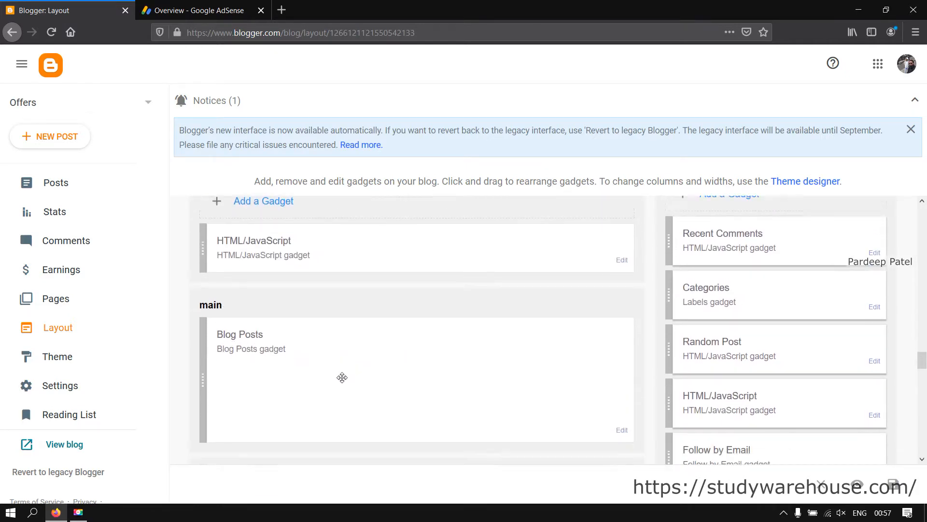
pyautogui.scroll(3, 357, 305)
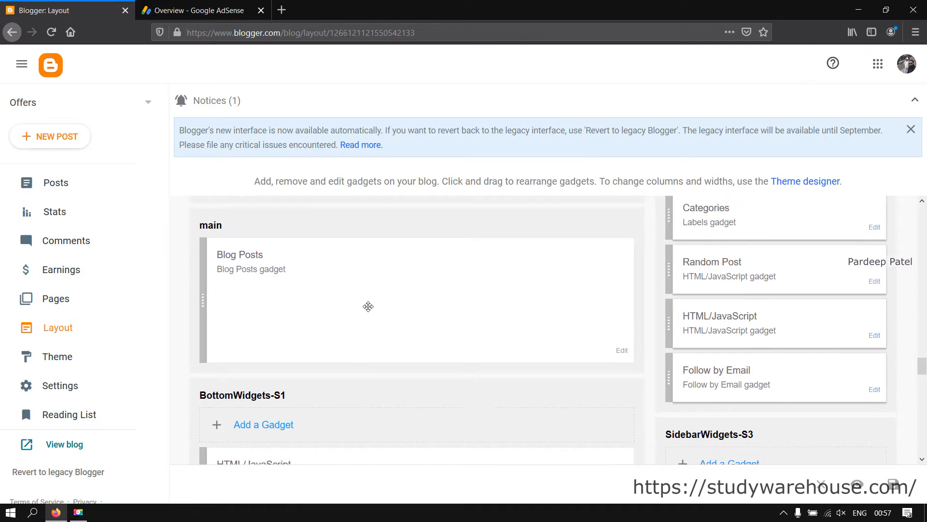
pyautogui.scroll(-3, 276, 348)
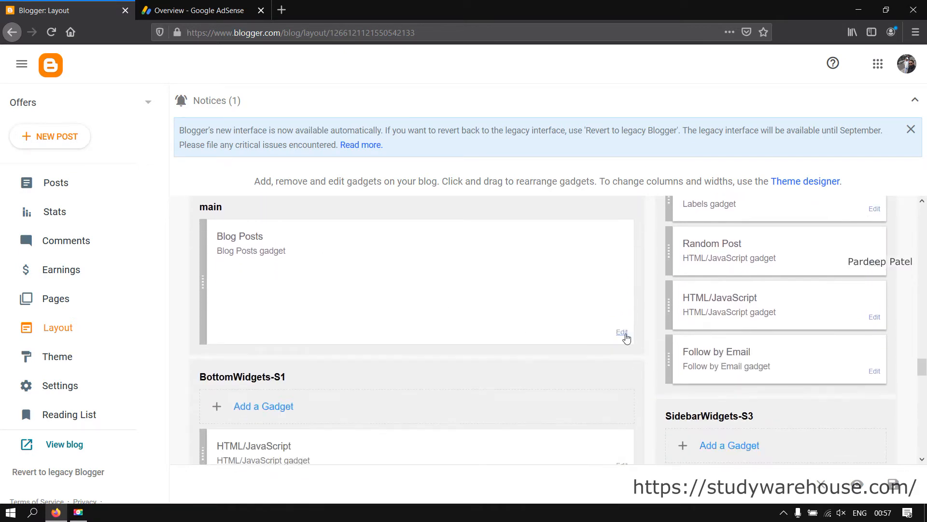
pyautogui.click(622, 333)
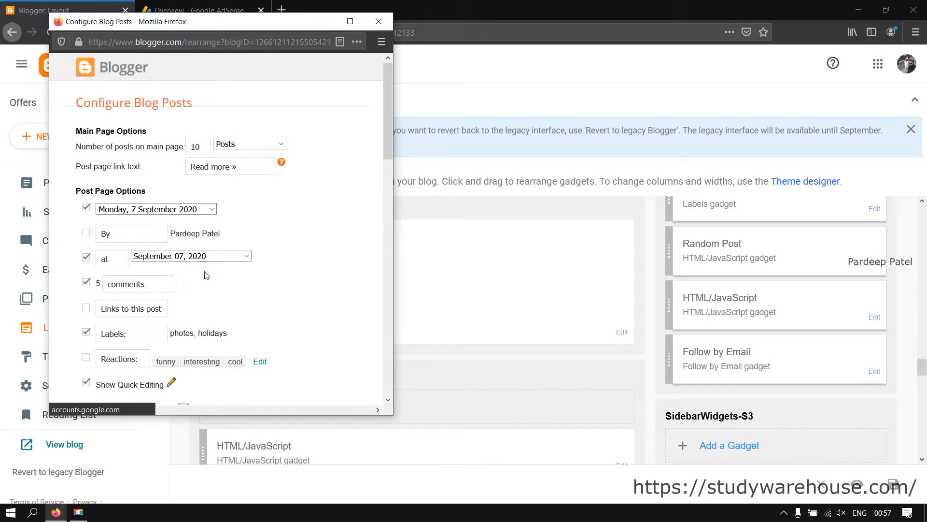
# Step: Review the Blog Posts configuration, including the post page options, ads between posts, inline ad format and colours, ad preview and item arrangement
pyautogui.scroll(-10, 206, 274)
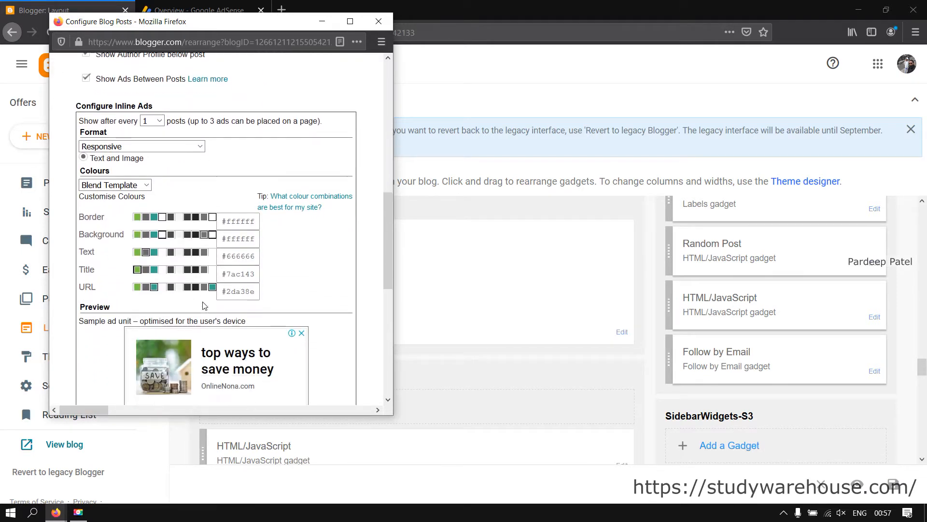
pyautogui.scroll(-5, 203, 304)
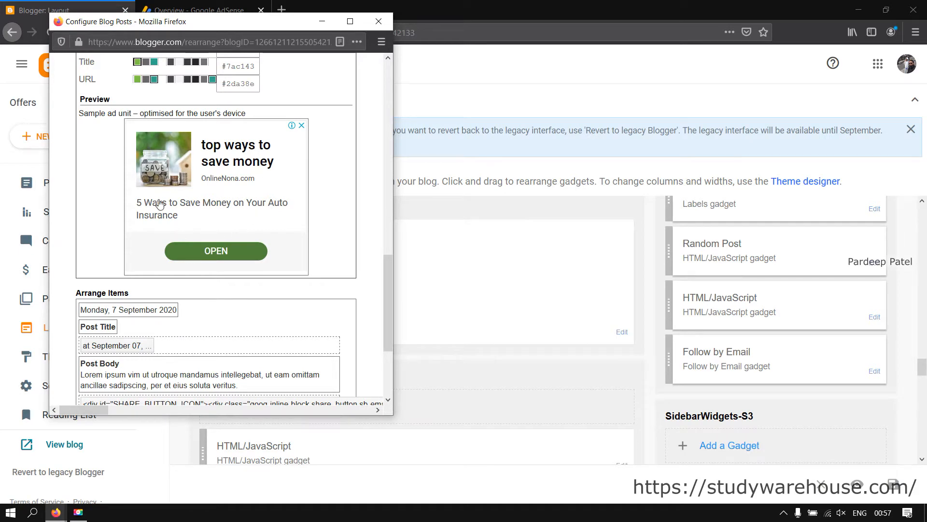
pyautogui.scroll(-5, 295, 251)
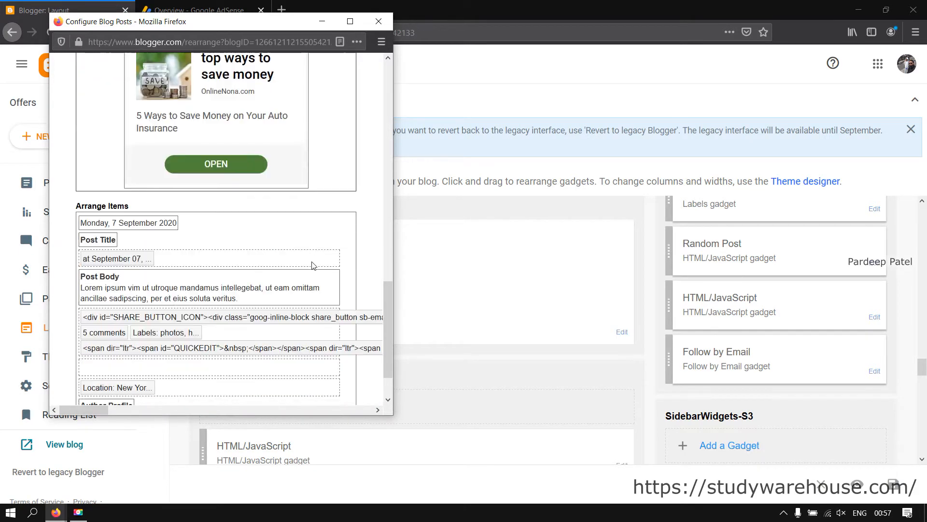
pyautogui.scroll(10, 309, 263)
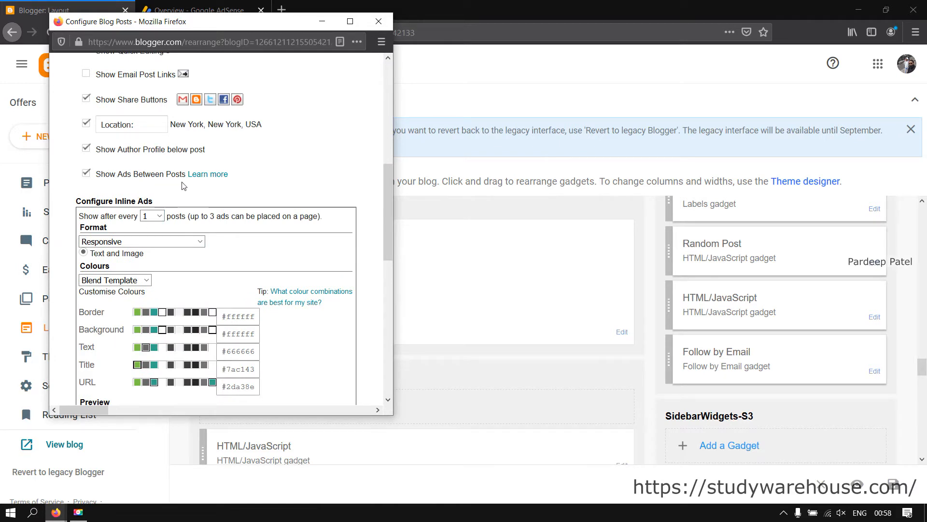
pyautogui.scroll(2, 159, 191)
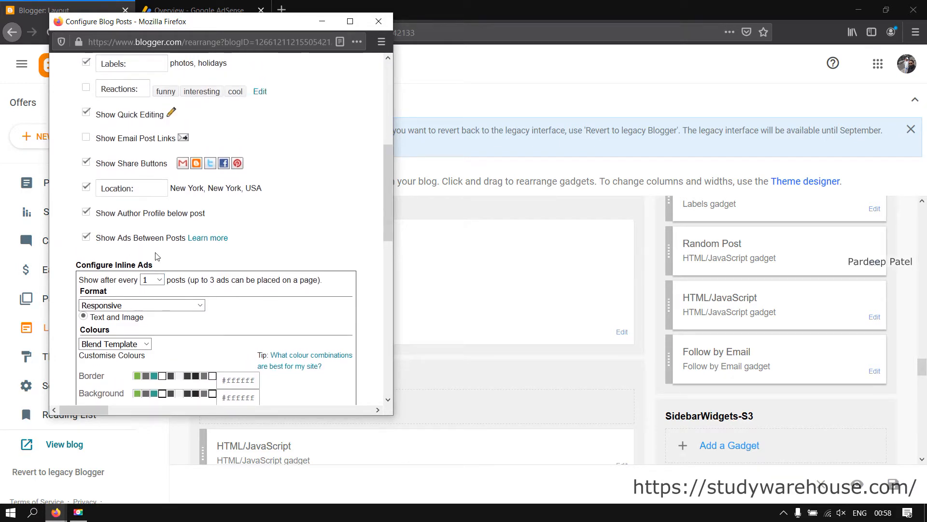
pyautogui.scroll(-4, 197, 256)
pyautogui.scroll(5, 151, 246)
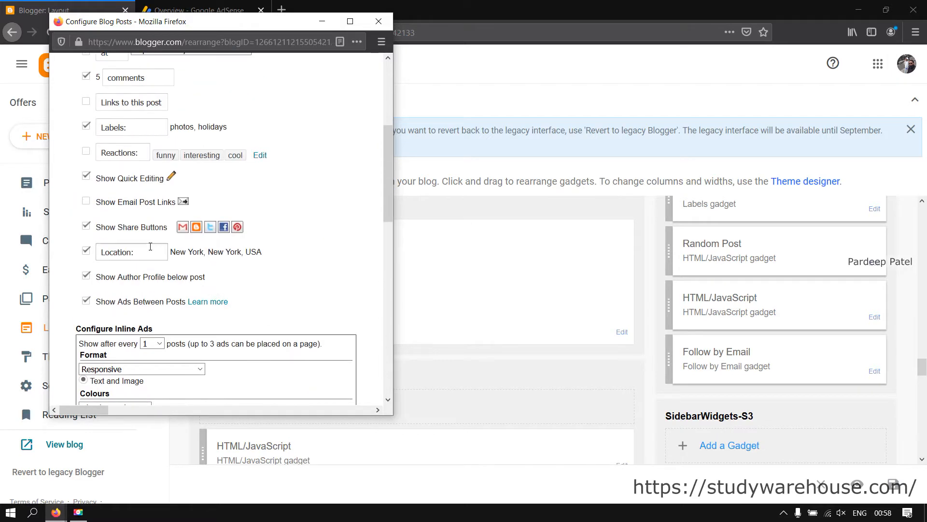
pyautogui.scroll(4, 176, 227)
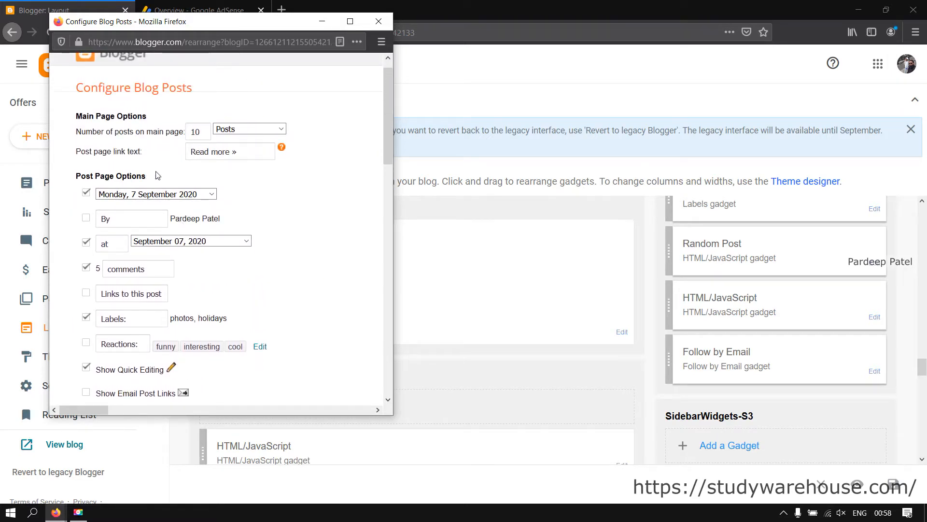
# Step: Review the main page and post page options down to the inline ads section, including the limit on ads per page
pyautogui.scroll(-2, 194, 258)
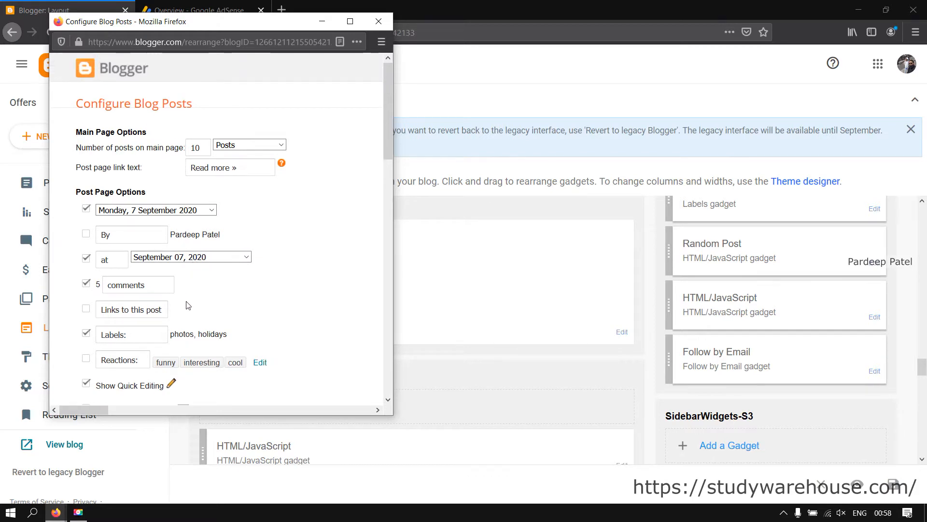
pyautogui.scroll(-3, 188, 308)
pyautogui.scroll(-3, 186, 299)
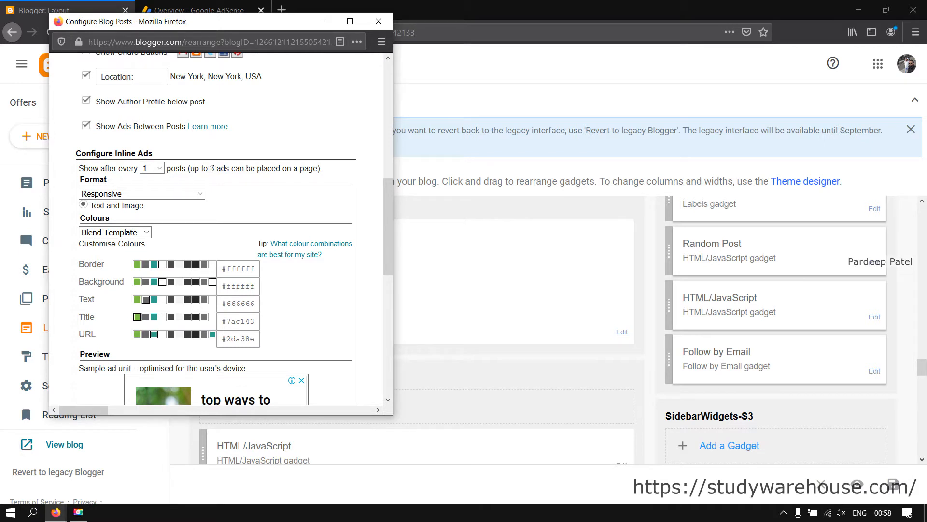
pyautogui.moveTo(212, 168); pyautogui.dragTo(318, 165)
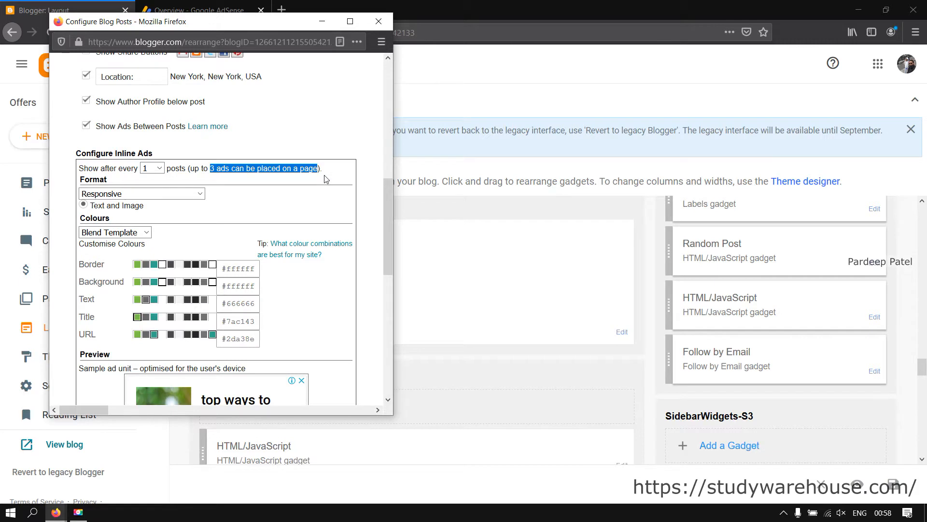
pyautogui.click(292, 192)
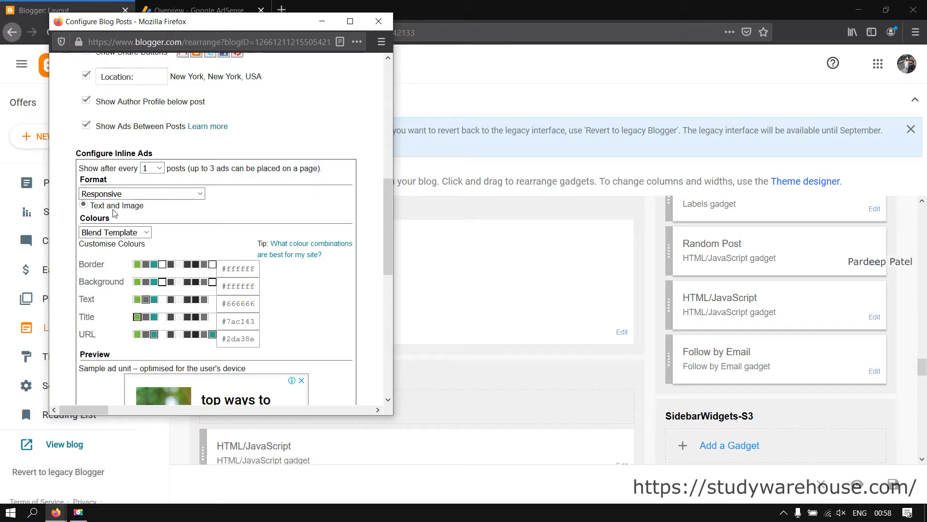
# Step: Look through the recommended, horizontal, vertical and square ad unit sizes and choose the Responsive format for the inline ads
pyautogui.click(145, 194)
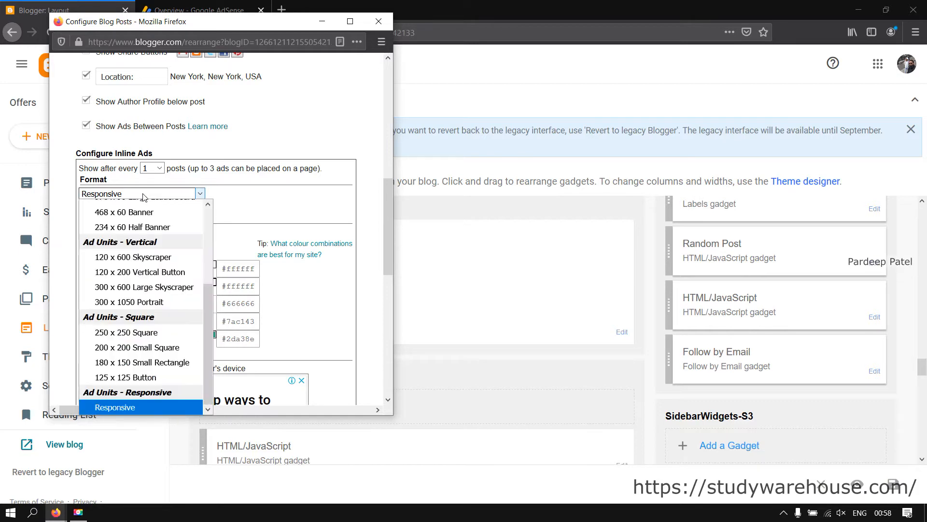
pyautogui.scroll(5, 146, 367)
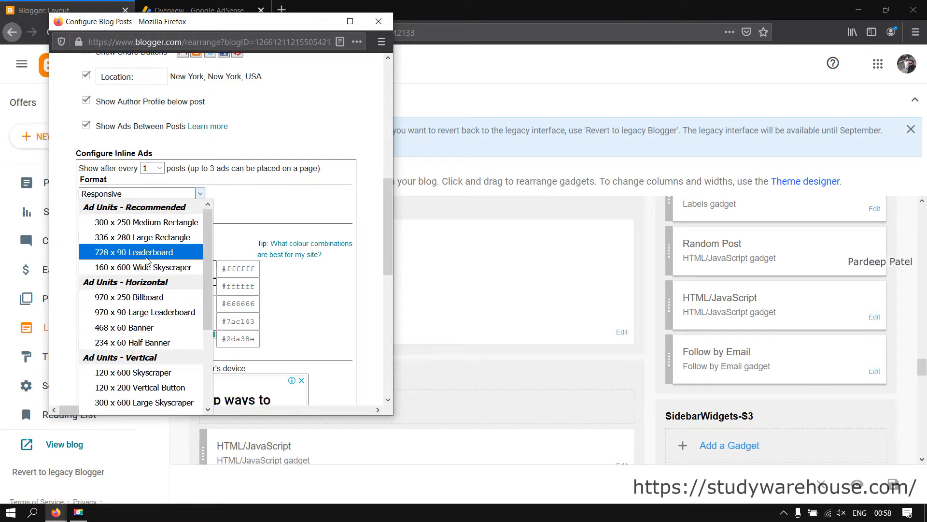
pyautogui.scroll(-2, 147, 344)
pyautogui.scroll(-2, 146, 343)
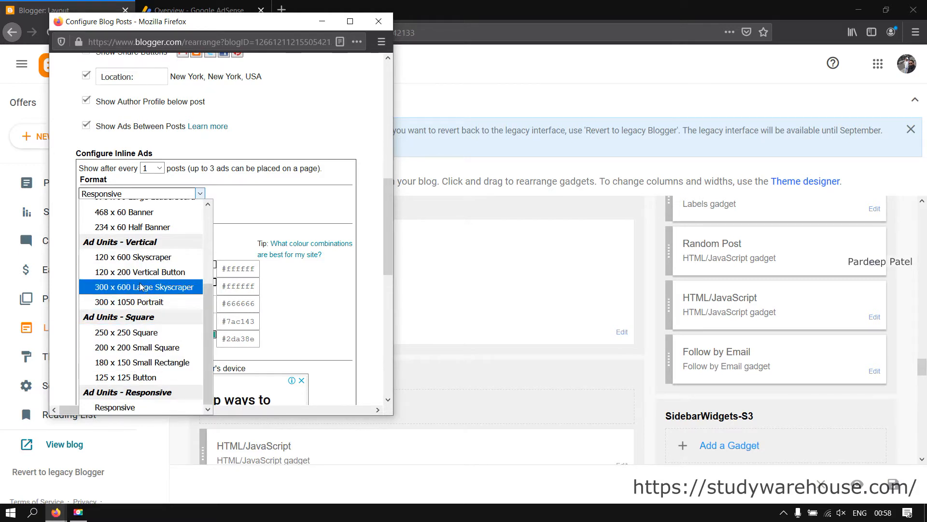
pyautogui.scroll(5, 141, 286)
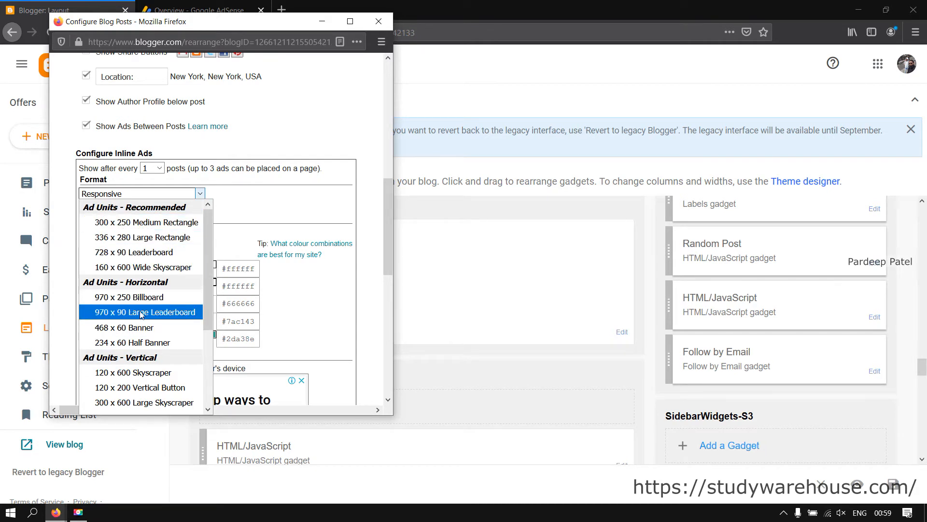
pyautogui.scroll(-2, 139, 336)
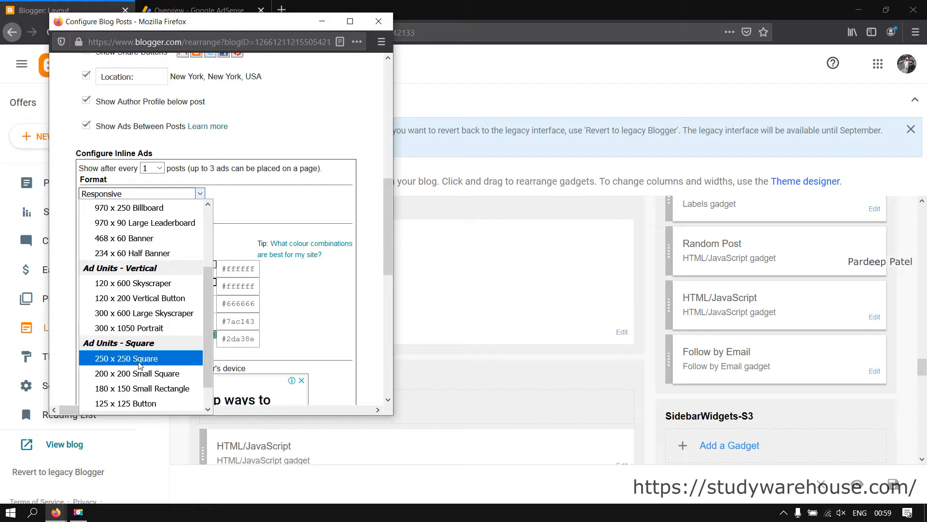
pyautogui.scroll(-1, 139, 397)
pyautogui.scroll(3, 139, 338)
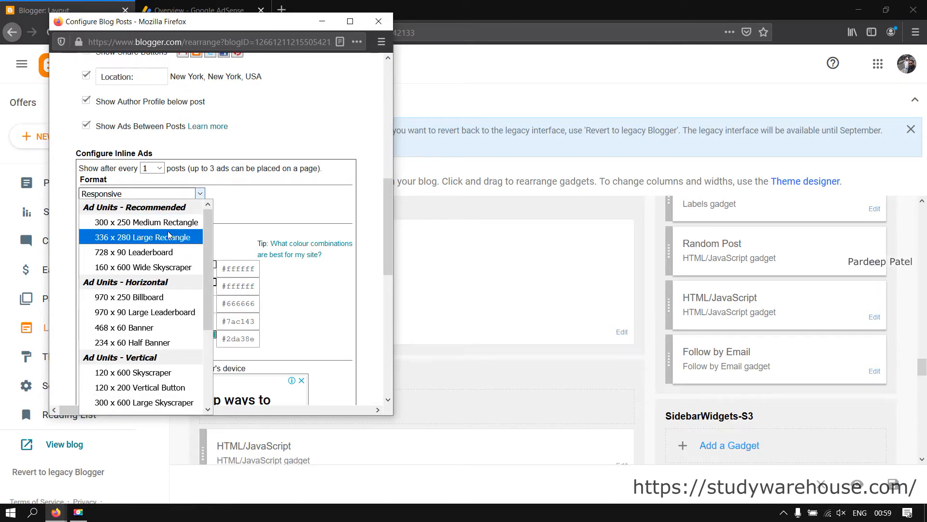
pyautogui.scroll(-3, 140, 362)
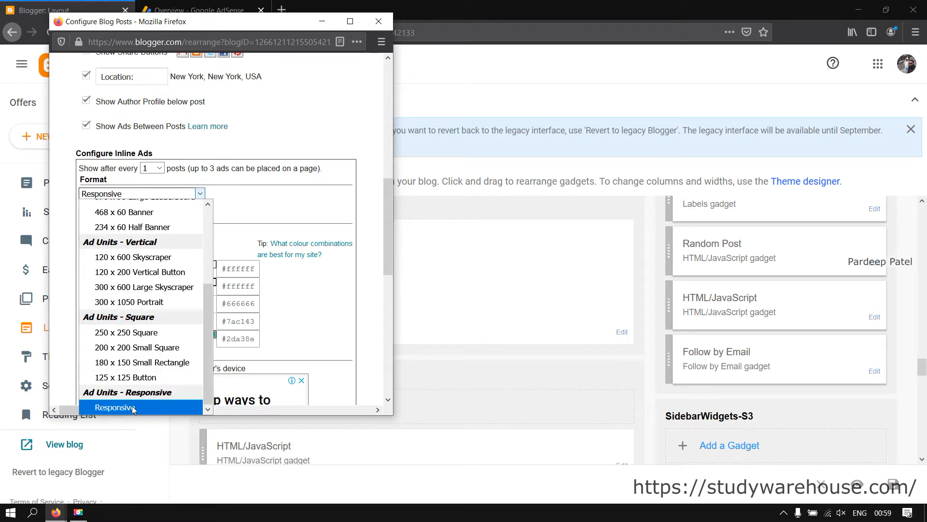
pyautogui.click(134, 409)
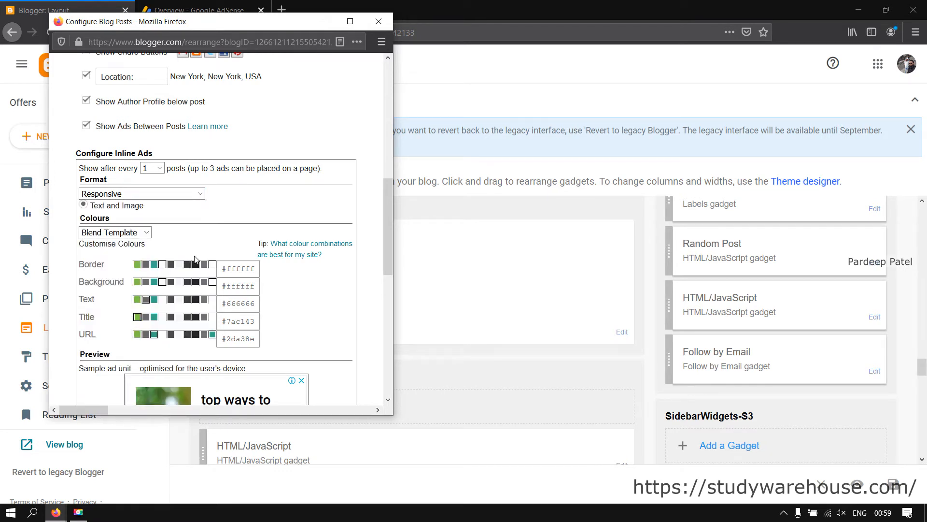
# Step: Look over the available inline ad colour schemes and set the colours to Blend Template
pyautogui.scroll(-3, 189, 261)
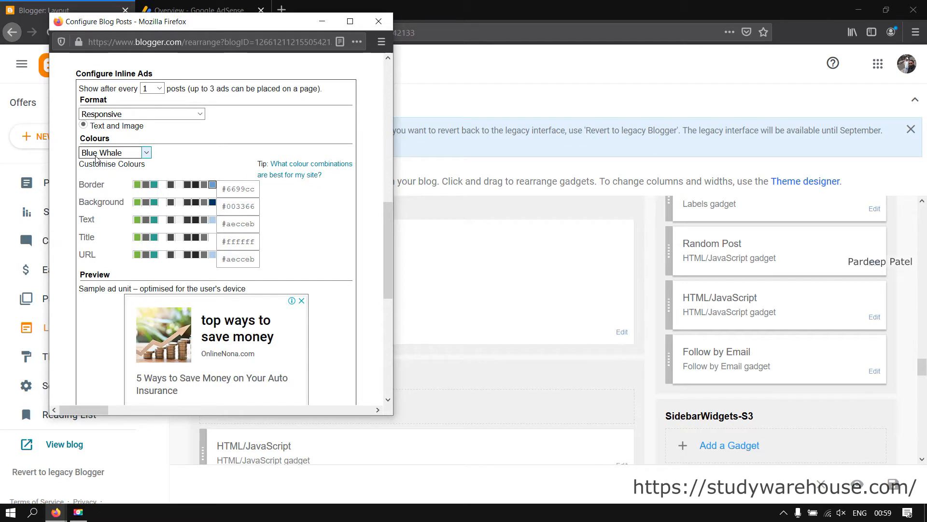
pyautogui.click(97, 154)
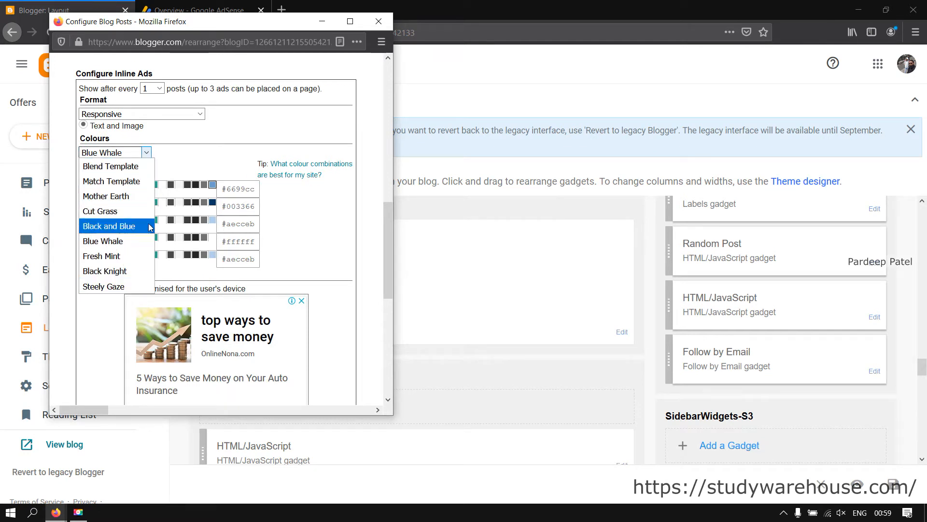
pyautogui.click(185, 169)
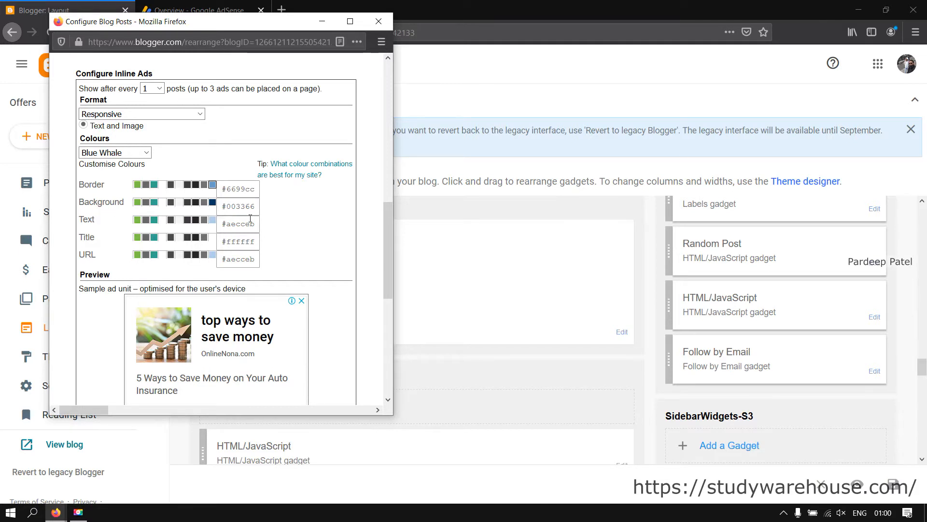
pyautogui.scroll(-3, 104, 248)
pyautogui.scroll(4, 160, 238)
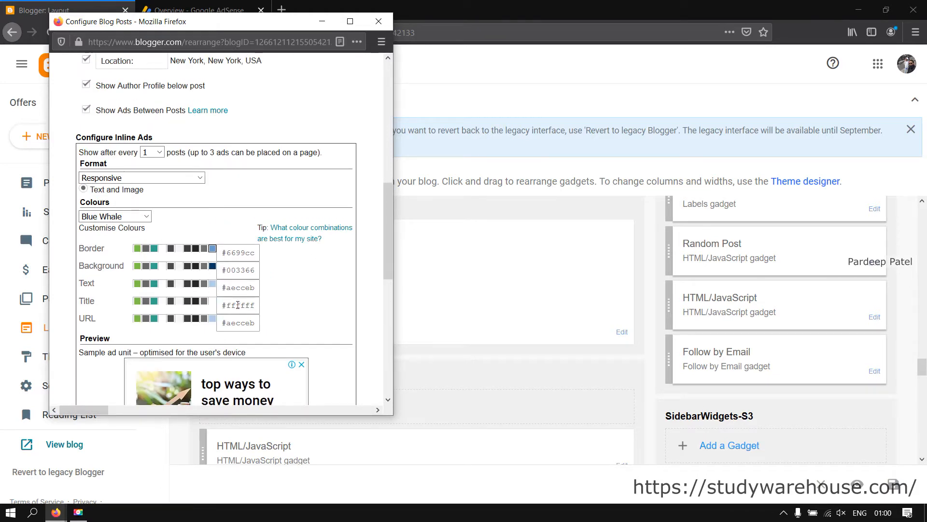
pyautogui.click(120, 216)
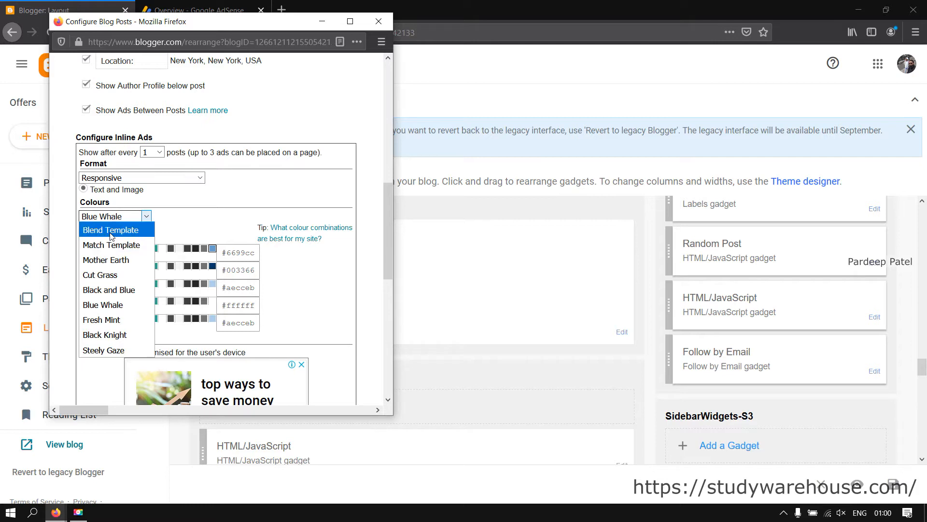
pyautogui.click(115, 230)
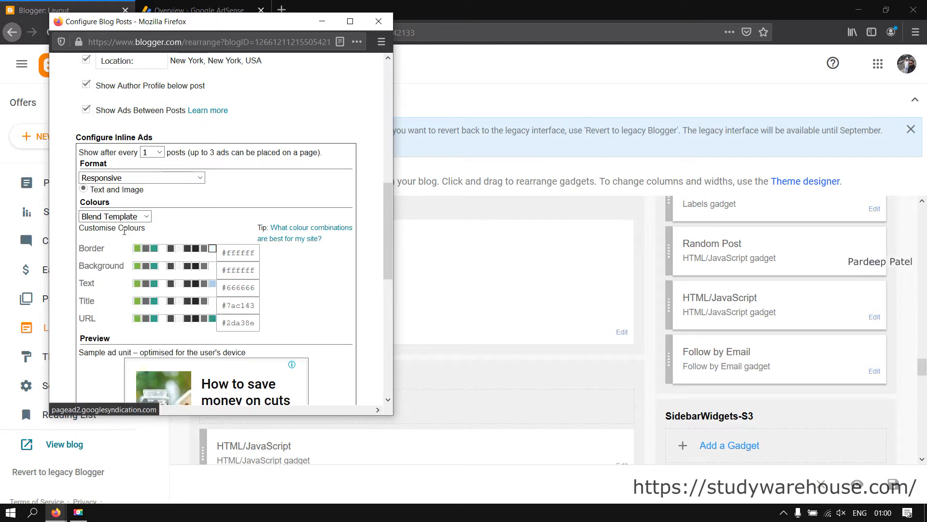
# Step: Set the inline ads to show after every 3 posts and save the Blog Posts configuration
pyautogui.scroll(-5, 170, 230)
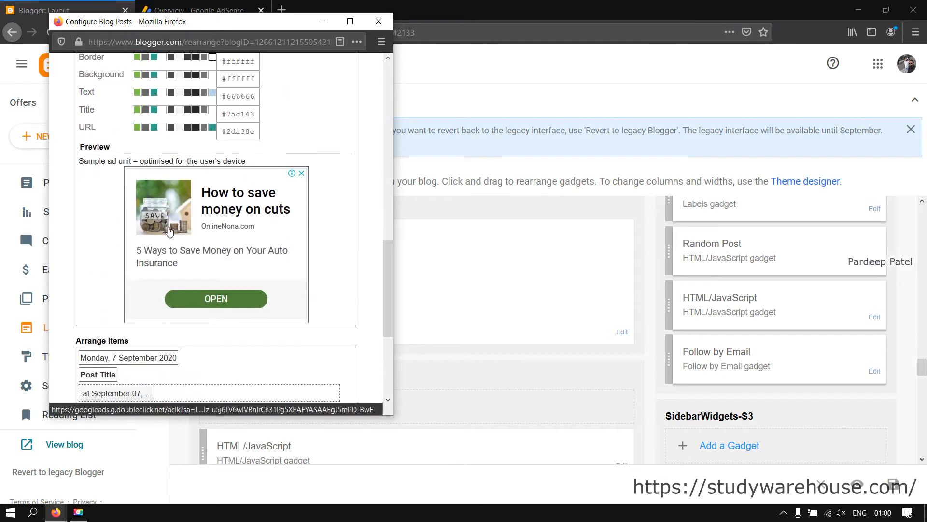
pyautogui.scroll(-3, 189, 274)
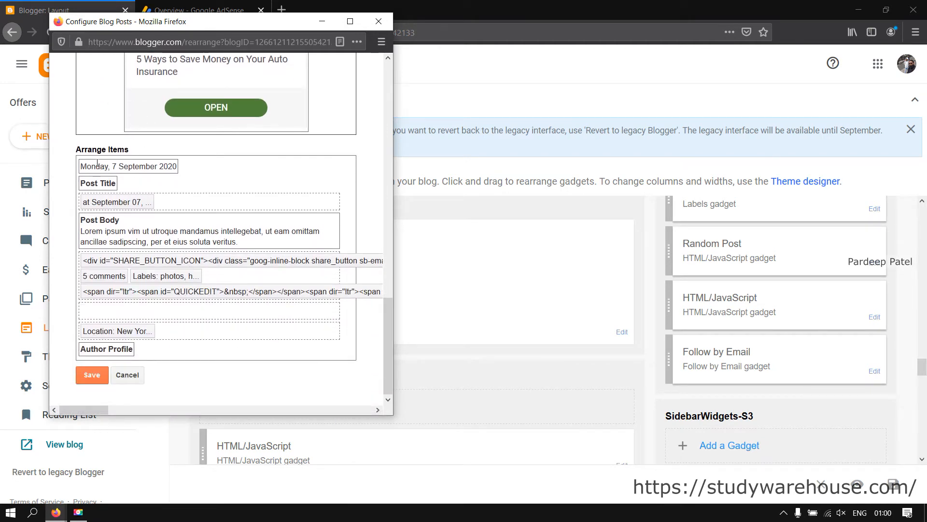
pyautogui.scroll(3, 194, 165)
pyautogui.scroll(4, 193, 165)
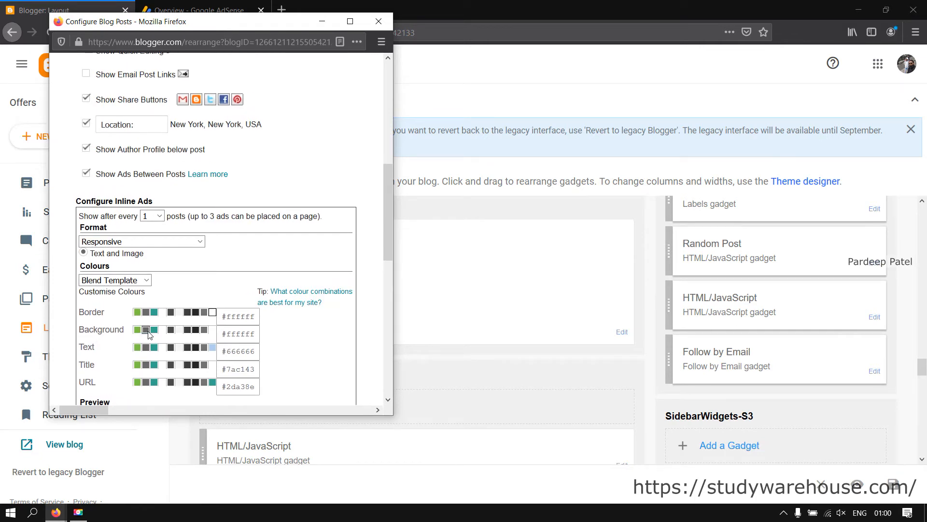
pyautogui.scroll(7, 148, 333)
pyautogui.scroll(-5, 148, 332)
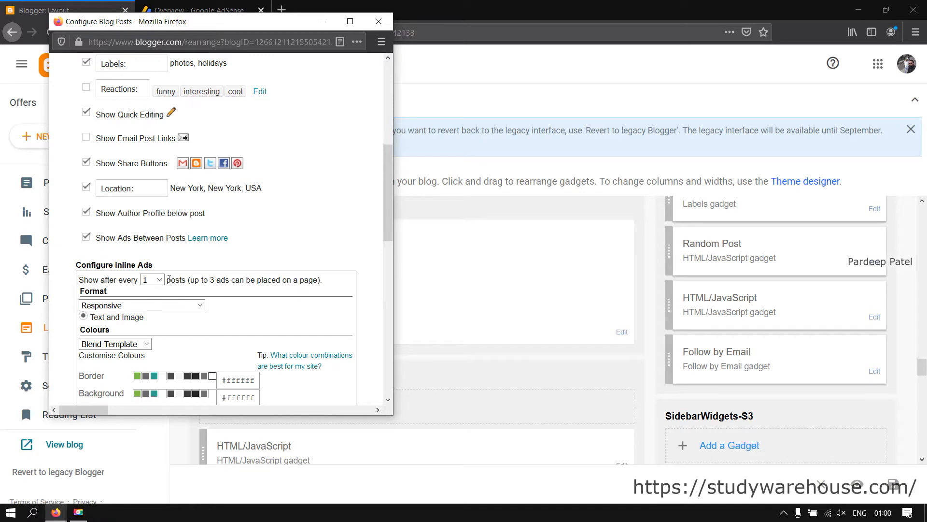
pyautogui.click(159, 280)
pyautogui.click(148, 307)
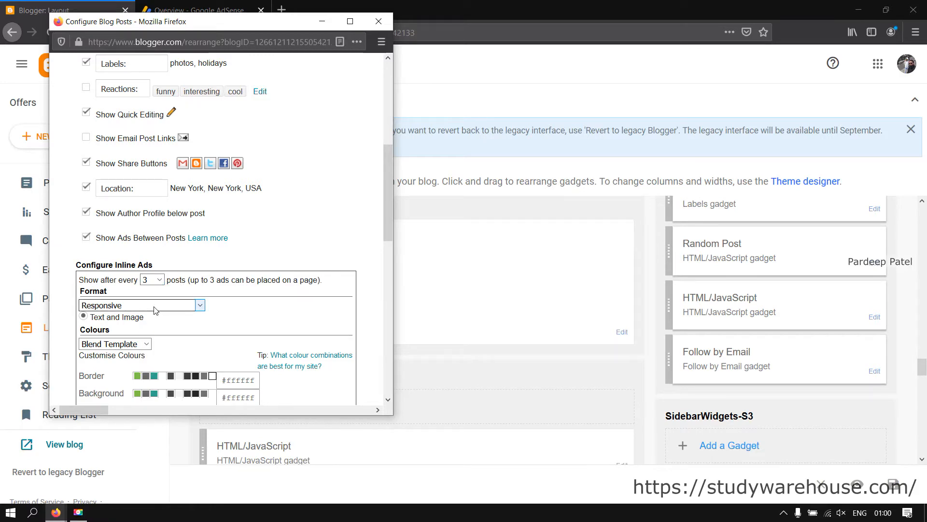
pyautogui.scroll(-10, 208, 314)
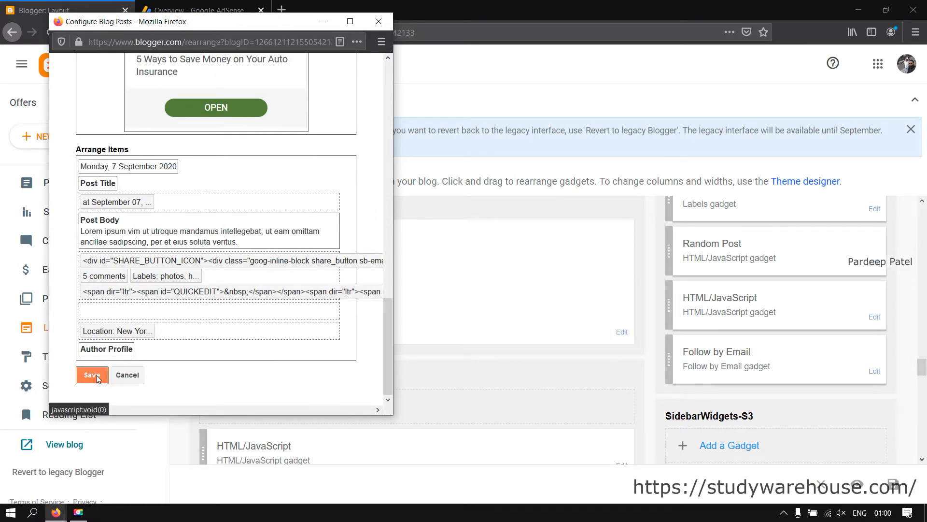
pyautogui.click(92, 375)
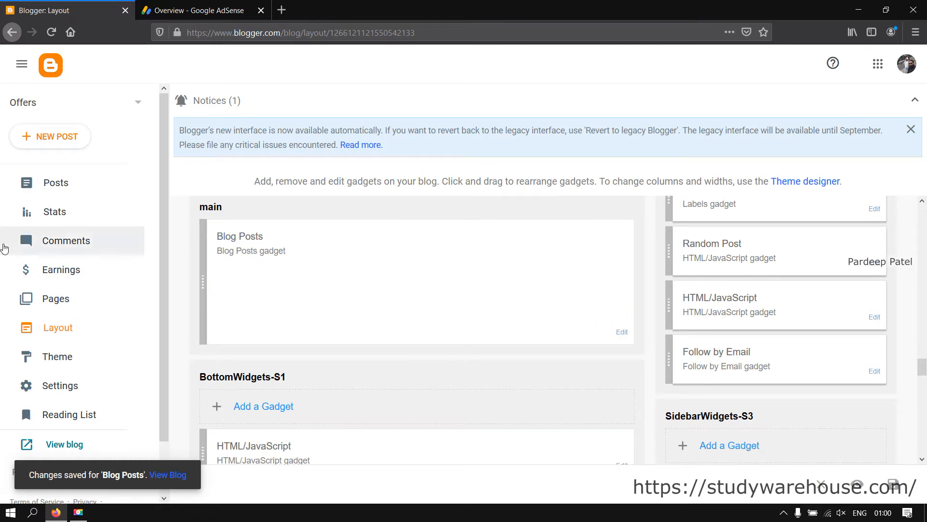
# Step: Return to the blog's Earnings settings and set the ad layout to show ads below posts and in the sidebar
pyautogui.click(74, 279)
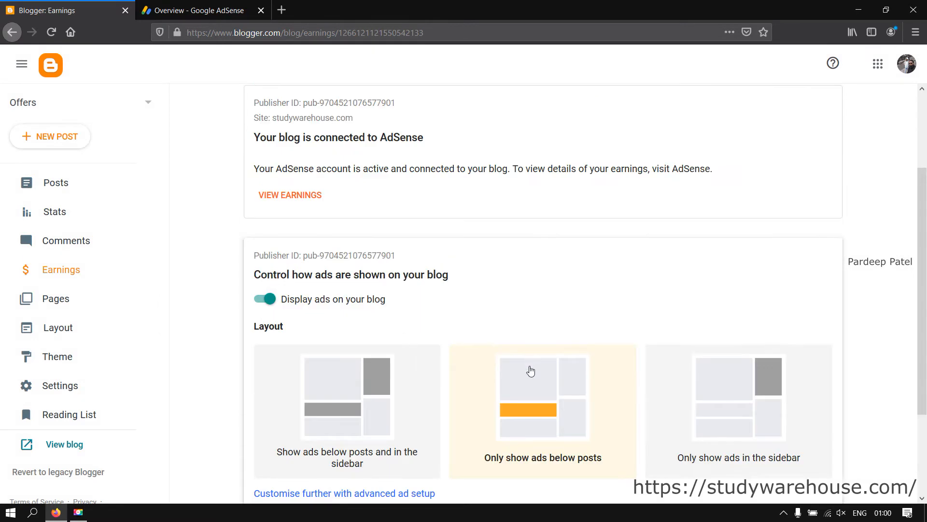
pyautogui.scroll(-3, 531, 371)
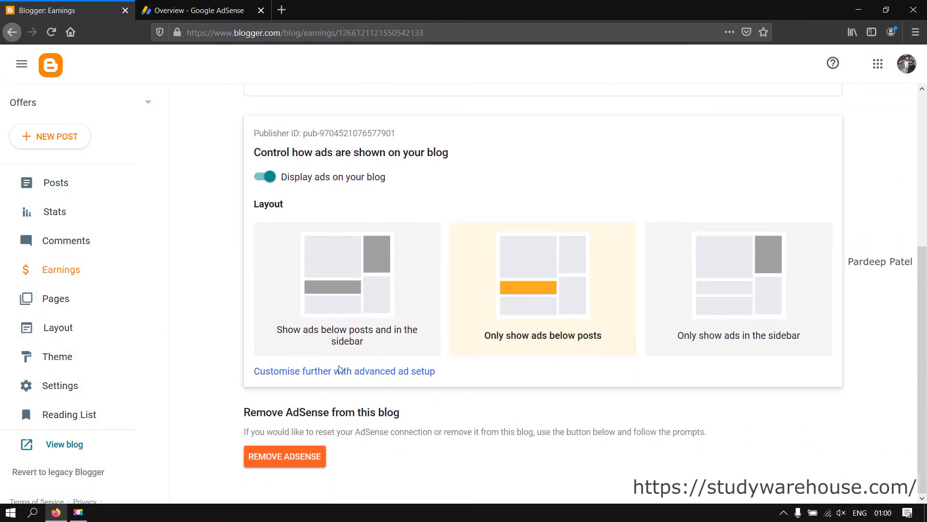
pyautogui.click(354, 296)
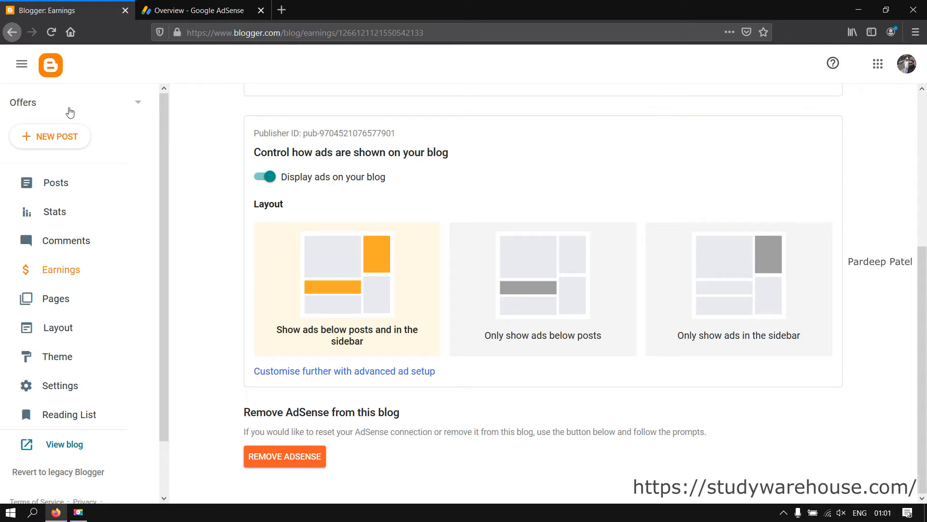
# Step: With the Offers blog selected, open its live site and examine where ads appear on the home page
pyautogui.click(43, 104)
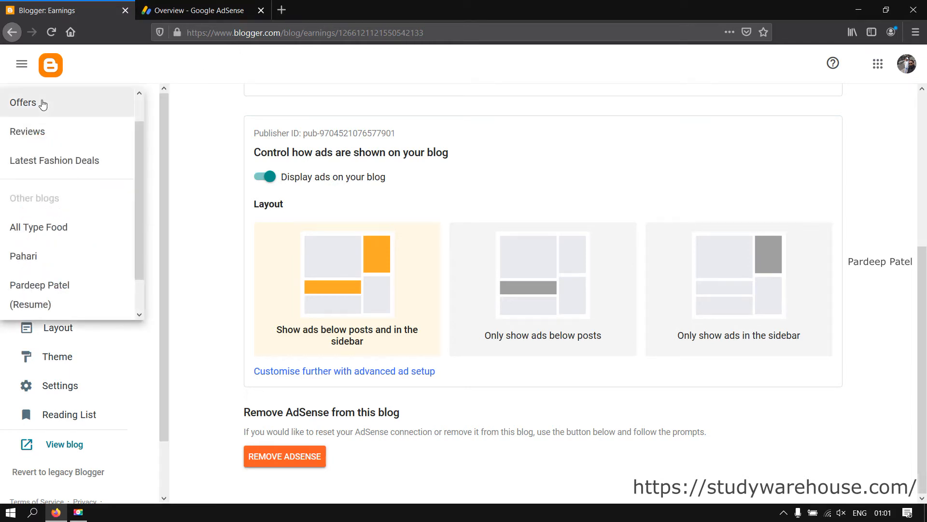
pyautogui.click(43, 104)
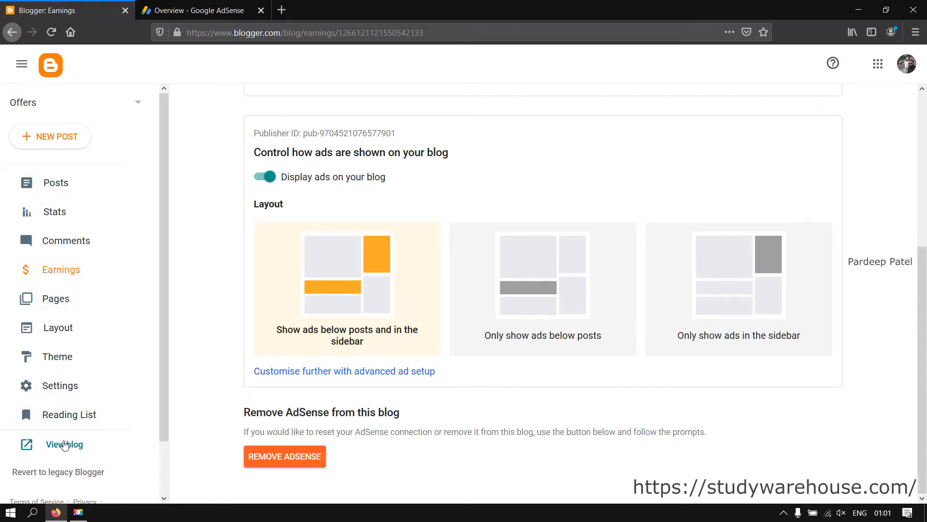
pyautogui.click(66, 444)
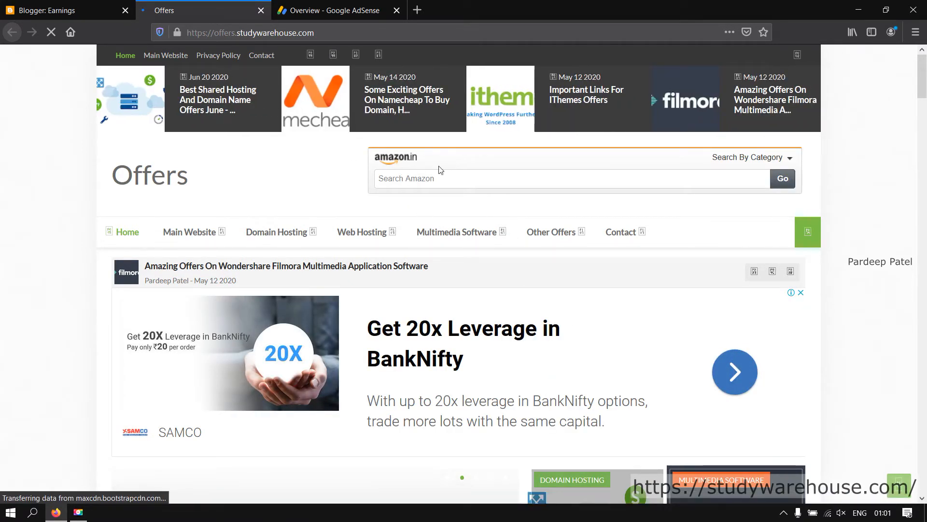
pyautogui.scroll(-3, 314, 259)
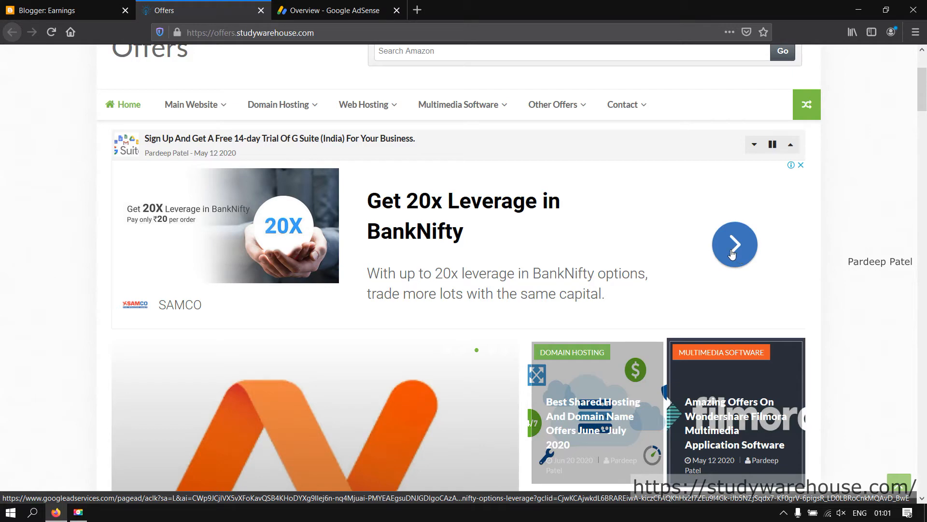
pyautogui.scroll(-7, 666, 315)
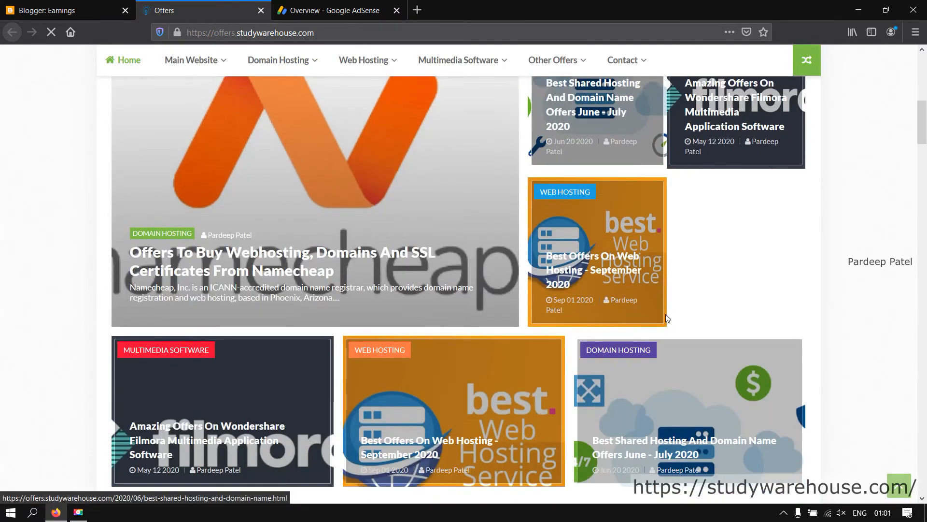
# Step: Open the post about webhosting, domains and SSL certificates from Hostgator (World) and check its page for ads
pyautogui.scroll(-3, 666, 314)
pyautogui.scroll(4, 283, 237)
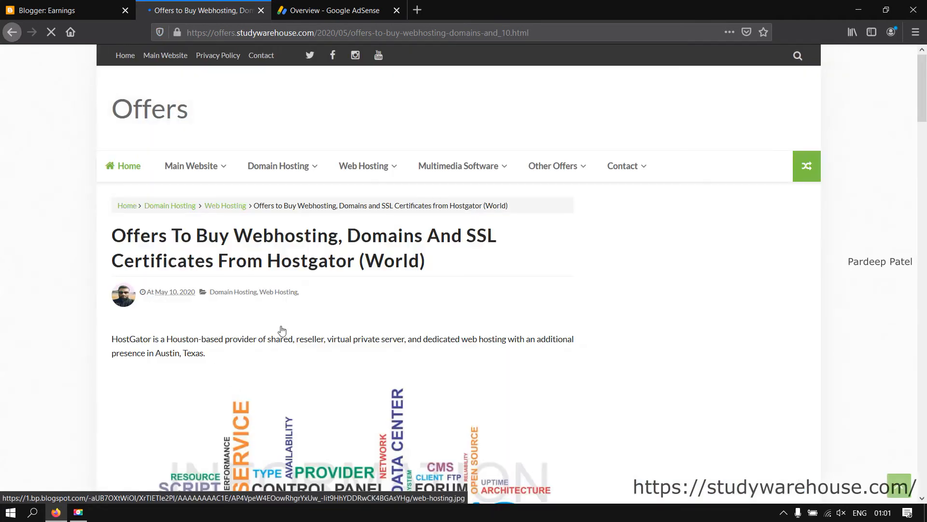
pyautogui.scroll(-3, 454, 322)
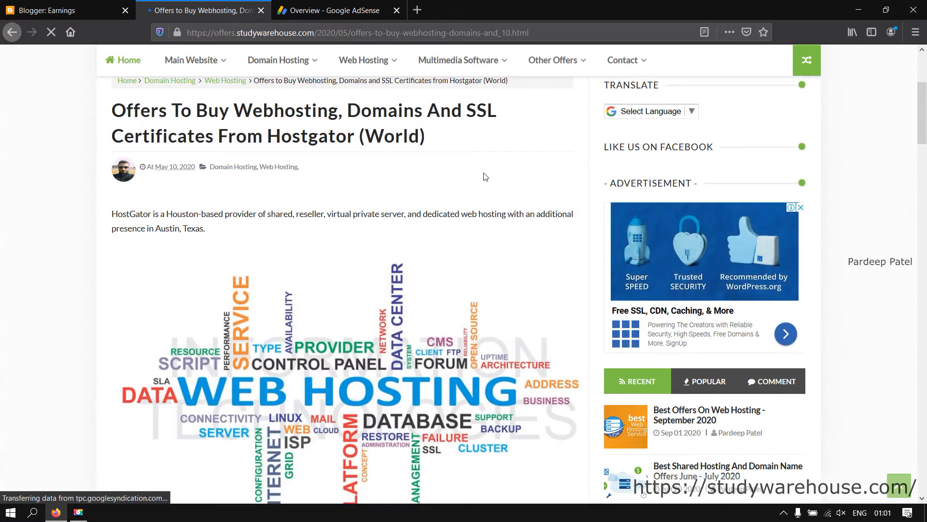
# Step: Examine the ads placed within the content of the Hostgator (World) post
pyautogui.scroll(3, 554, 257)
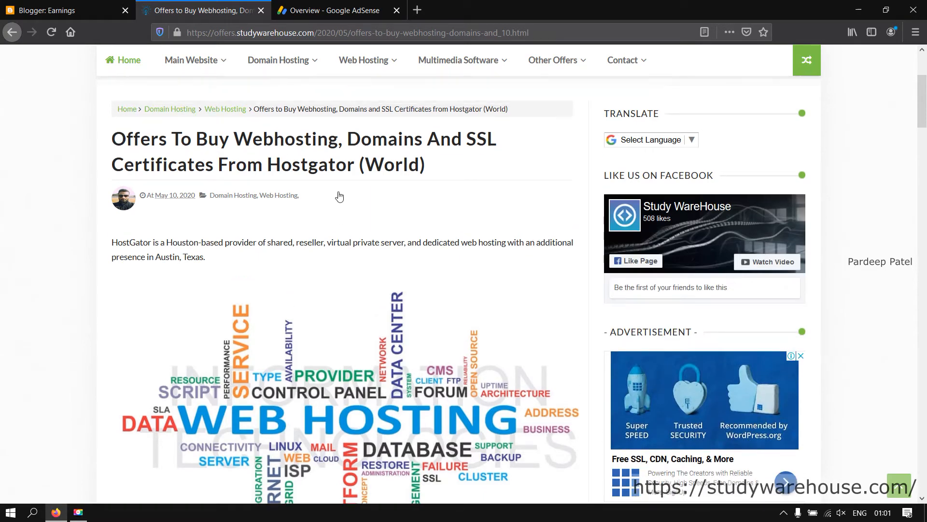
pyautogui.scroll(-14, 369, 230)
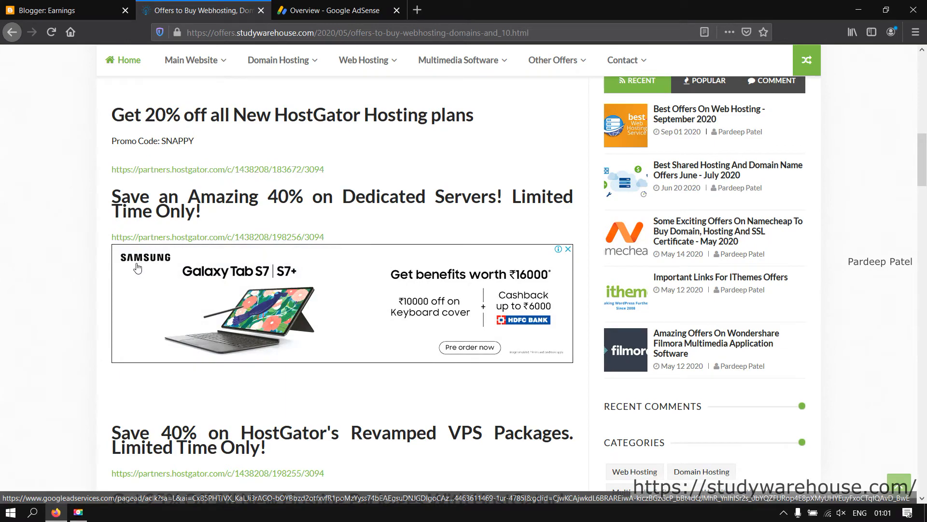
pyautogui.scroll(-10, 530, 341)
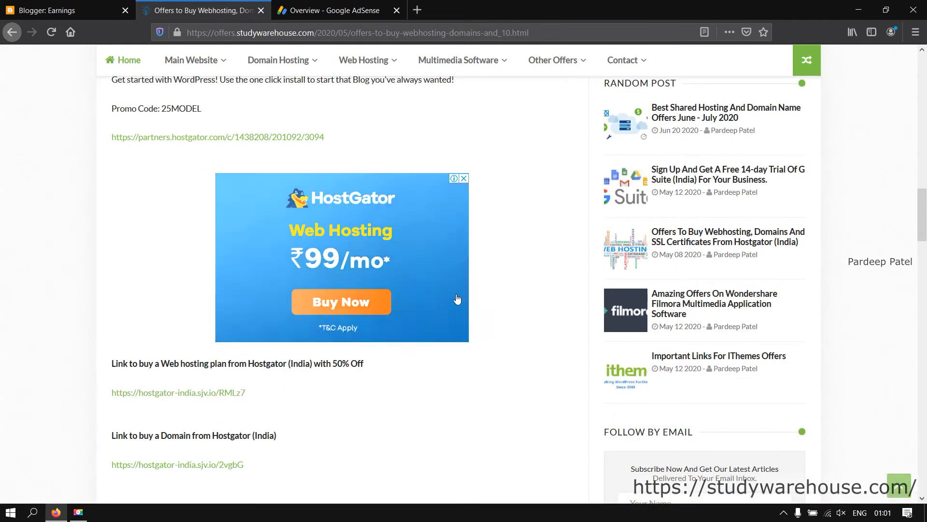
pyautogui.scroll(-9, 362, 307)
pyautogui.scroll(5, 362, 306)
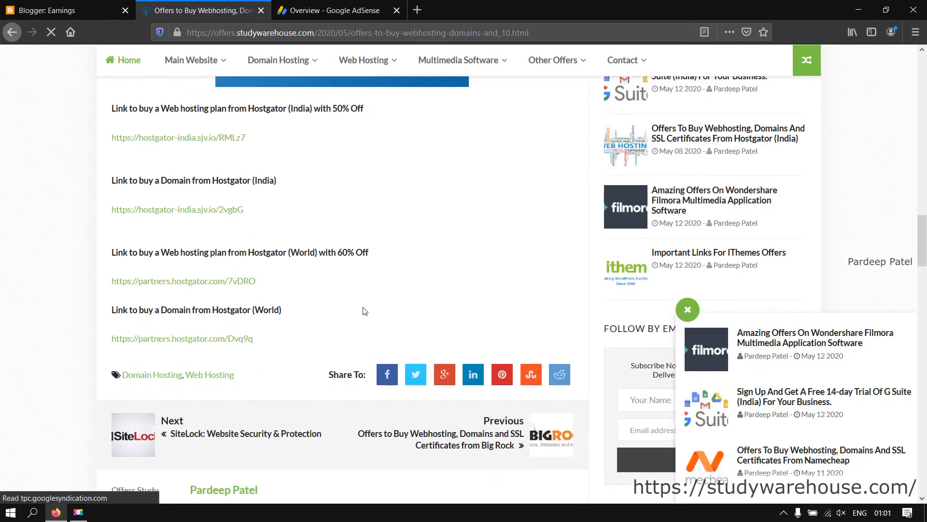
pyautogui.scroll(14, 331, 327)
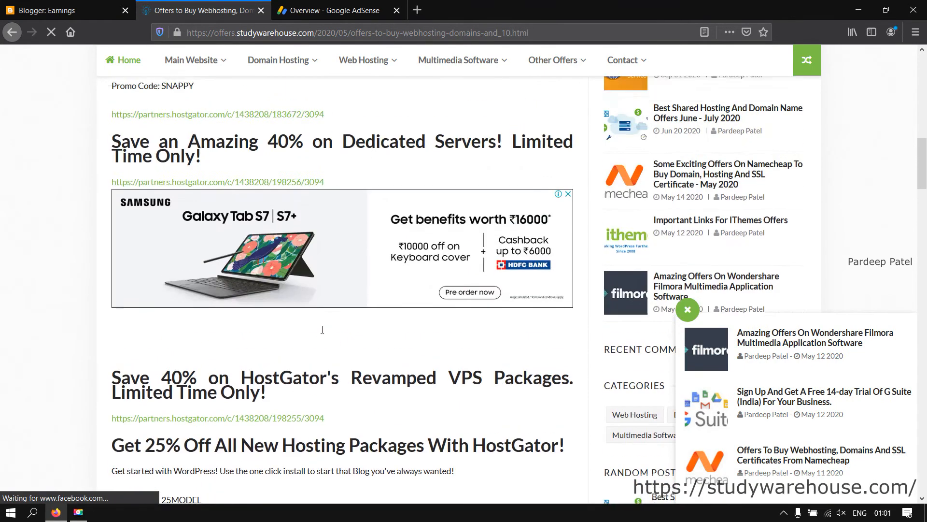
pyautogui.scroll(4, 321, 328)
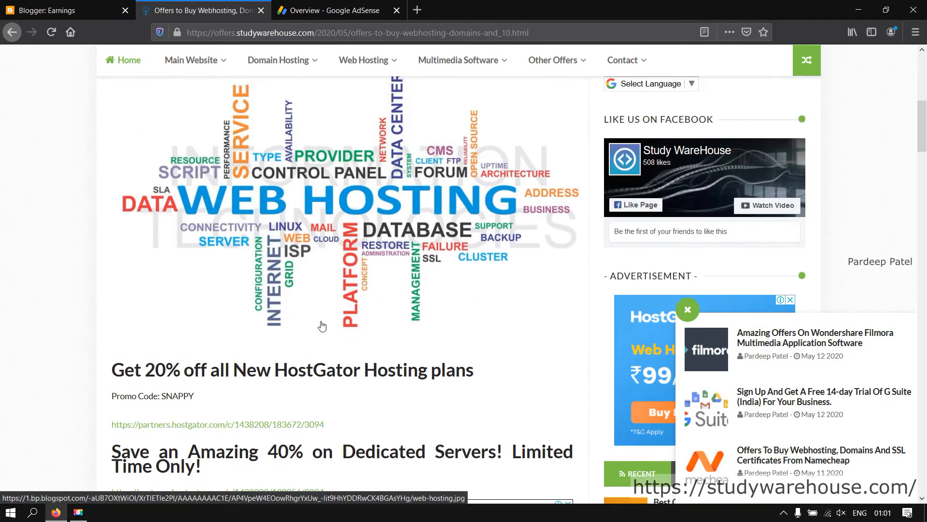
# Step: Check the Hostgator (World) post's lower sections and sidebar for ad placements
pyautogui.scroll(-7, 323, 325)
pyautogui.scroll(-20, 323, 325)
pyautogui.scroll(1, 323, 324)
pyautogui.scroll(-6, 322, 325)
pyautogui.scroll(6, 723, 331)
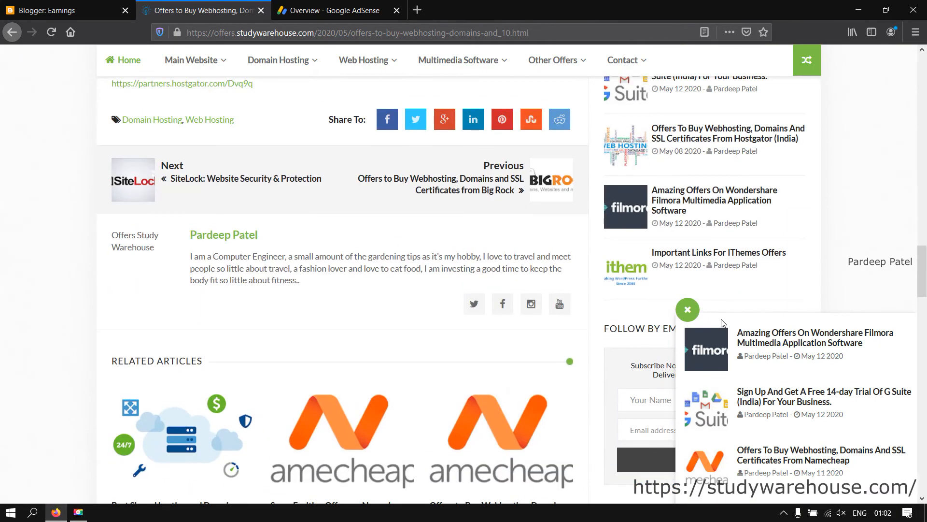
pyautogui.scroll(-16, 723, 328)
pyautogui.scroll(8, 644, 378)
pyautogui.scroll(20, 644, 378)
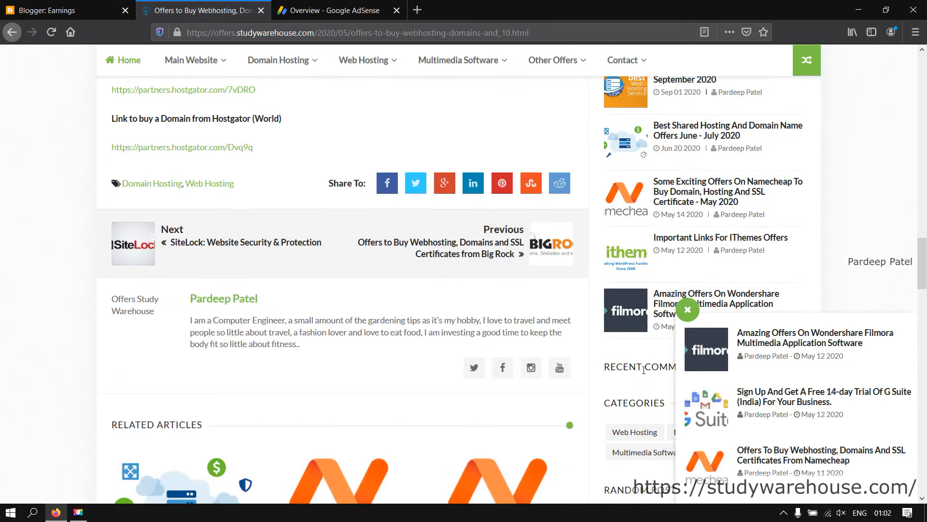
pyautogui.scroll(-3, 633, 306)
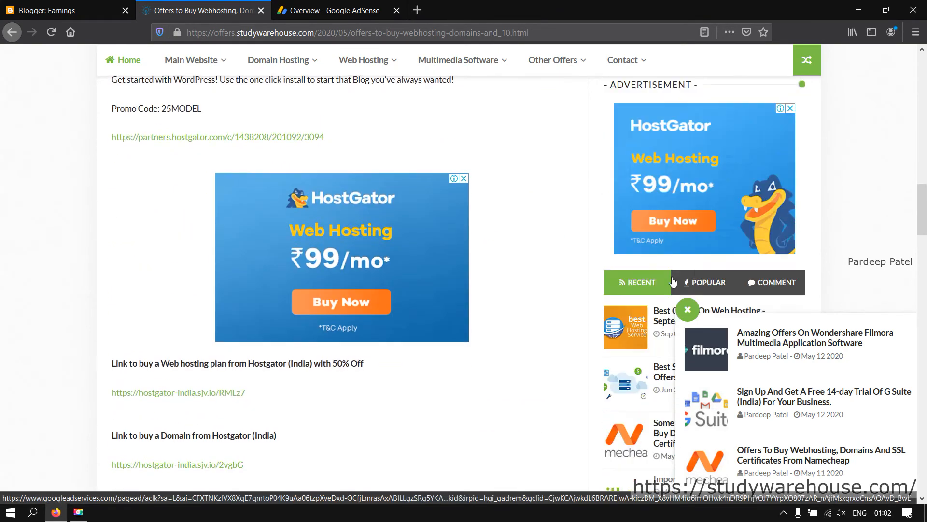
pyautogui.scroll(3, 691, 204)
pyautogui.scroll(15, 691, 205)
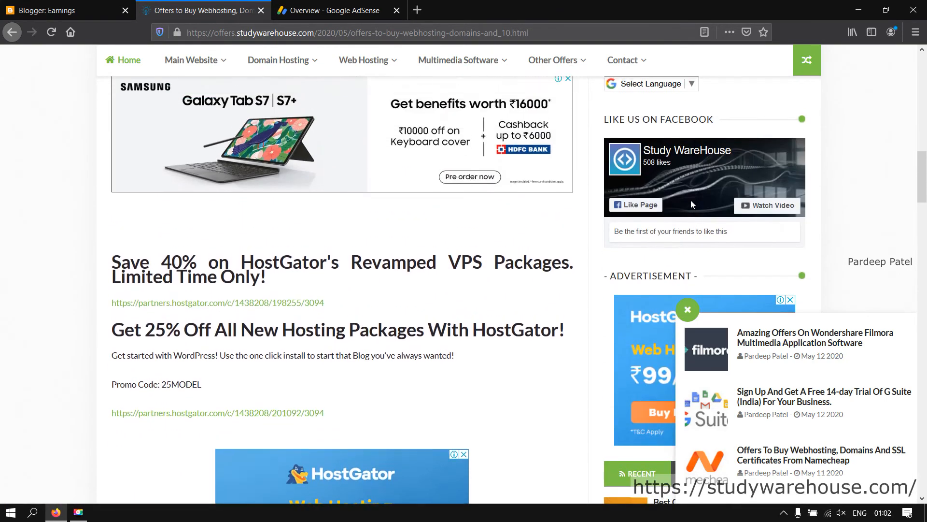
pyautogui.scroll(-15, 450, 290)
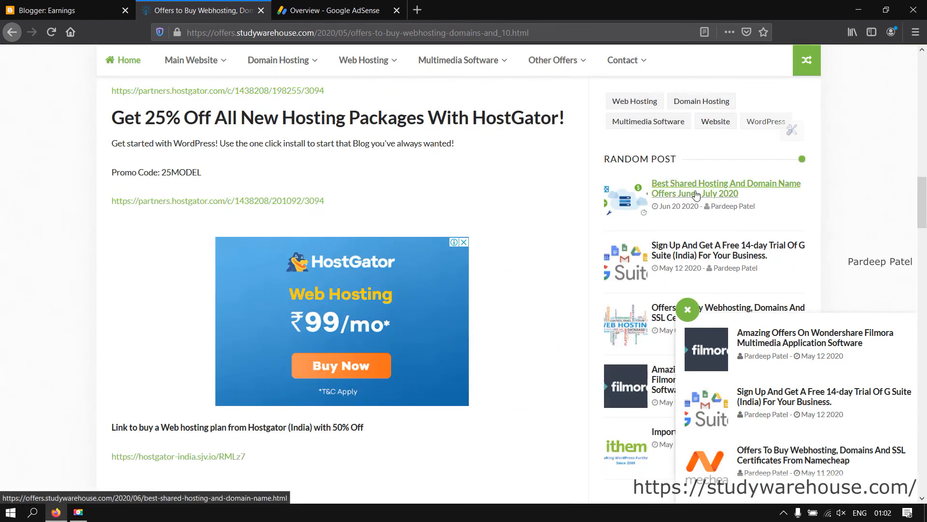
# Step: Open the "Best Shared Hosting And Domain Name Offers June - July 2020" post and check its full page for ads
pyautogui.click(724, 188)
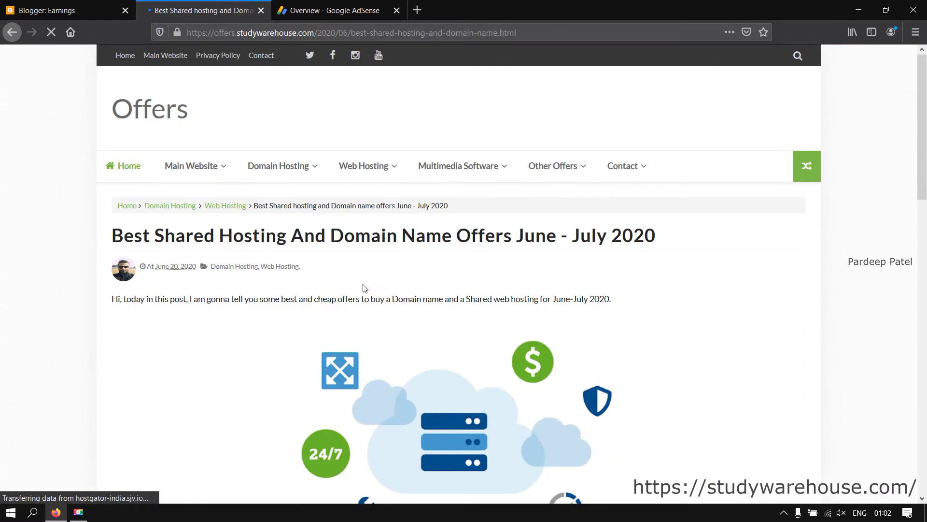
pyautogui.scroll(-4, 448, 354)
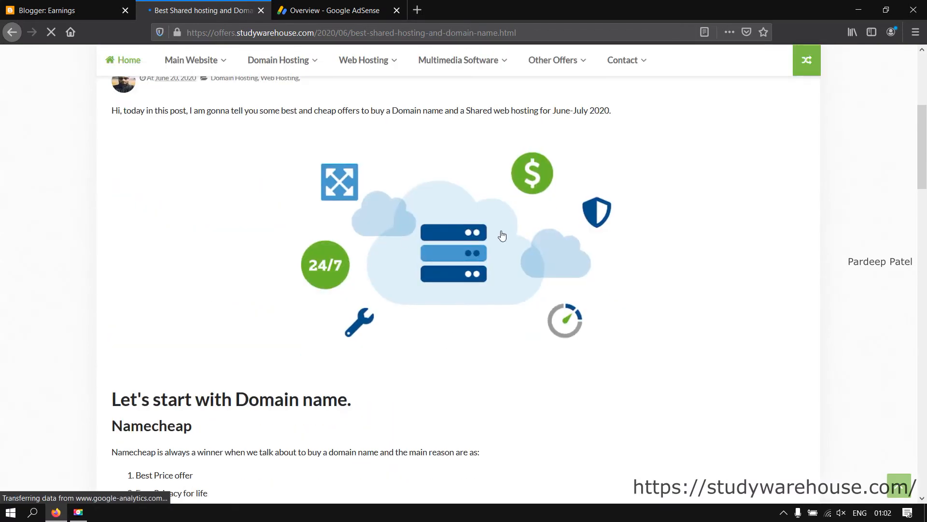
pyautogui.scroll(-4, 607, 245)
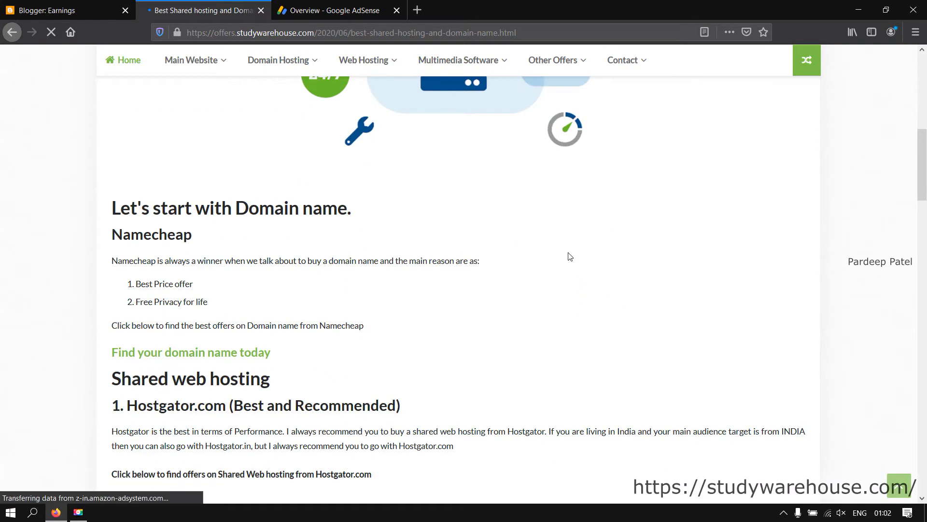
pyautogui.scroll(-5, 560, 254)
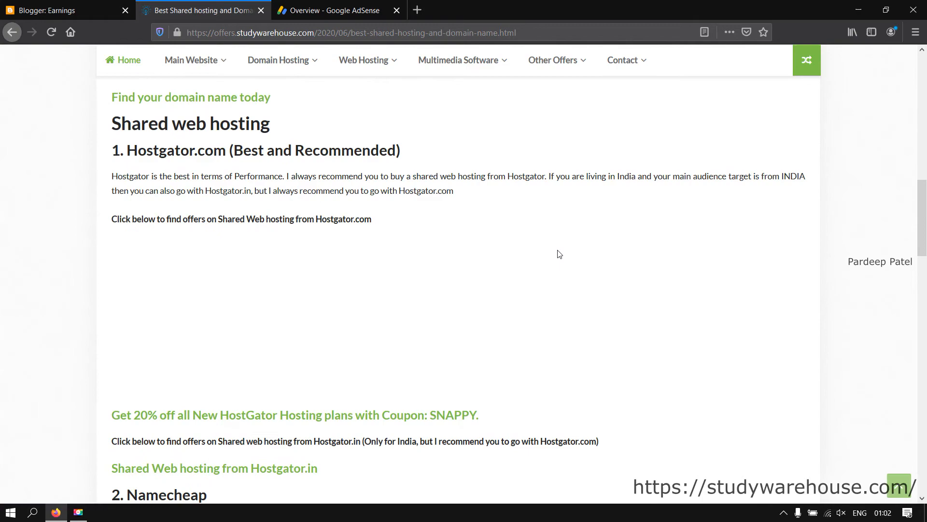
pyautogui.scroll(13, 560, 254)
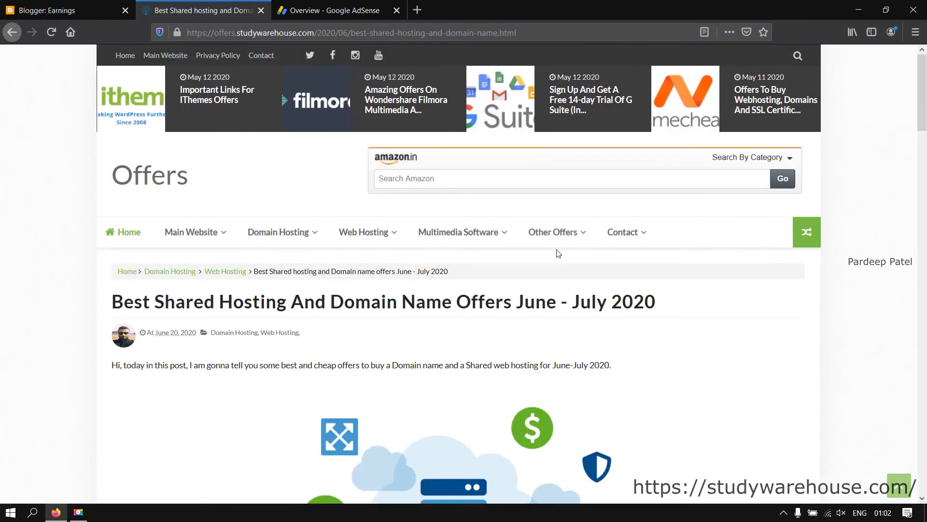
pyautogui.scroll(-20, 559, 253)
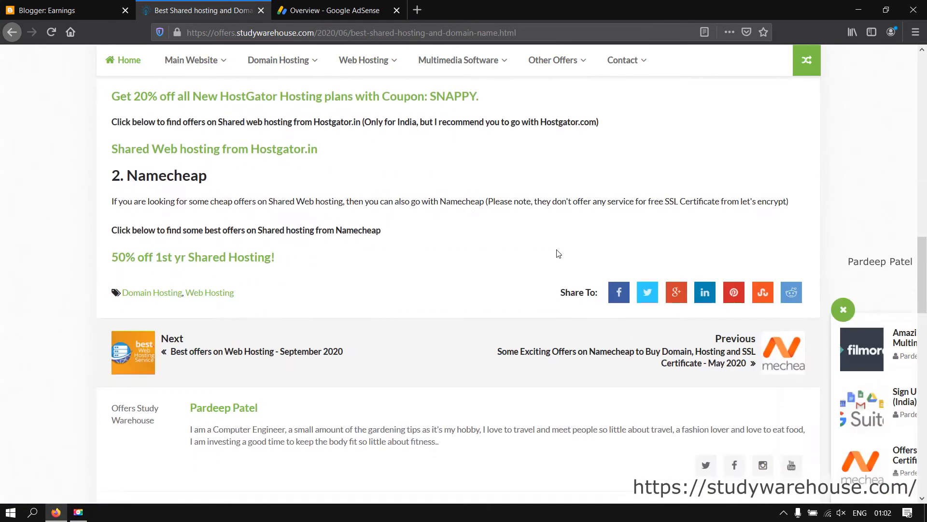
pyautogui.scroll(10, 559, 254)
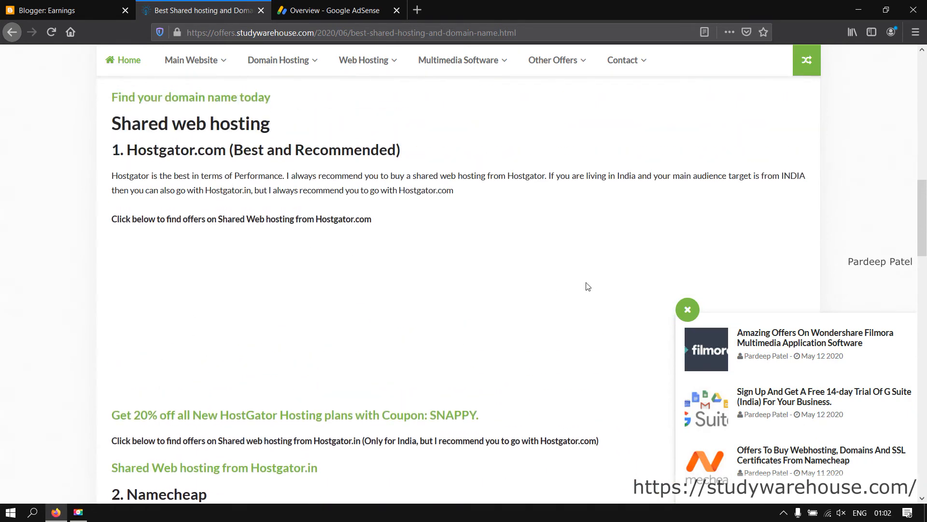
pyautogui.scroll(-12, 551, 313)
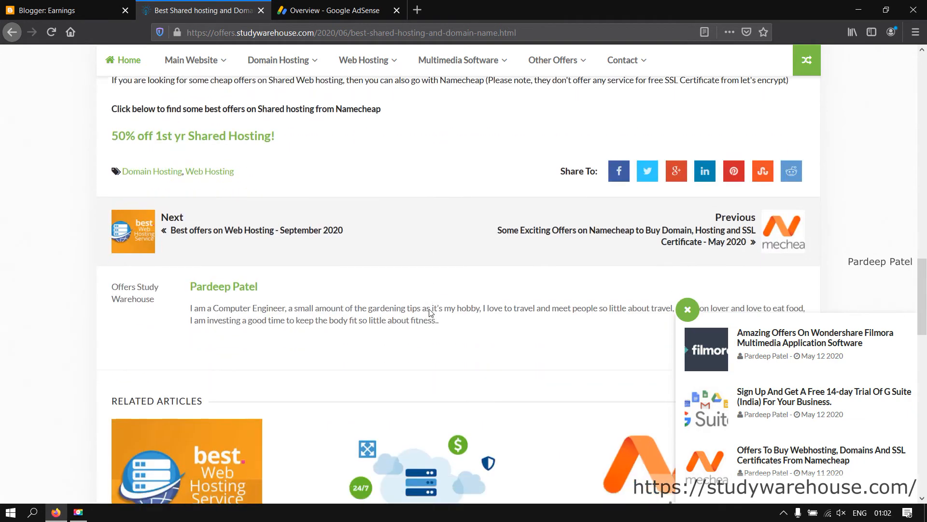
pyautogui.scroll(-4, 429, 310)
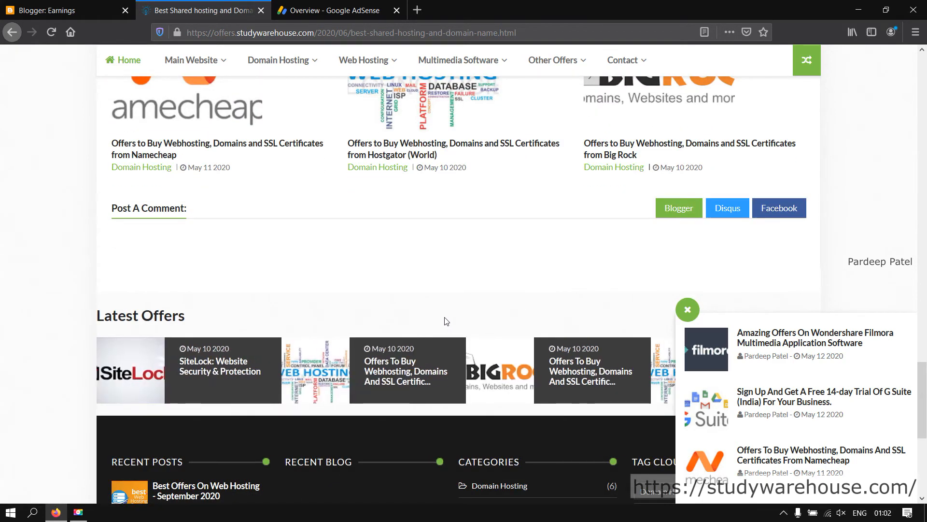
pyautogui.scroll(6, 446, 319)
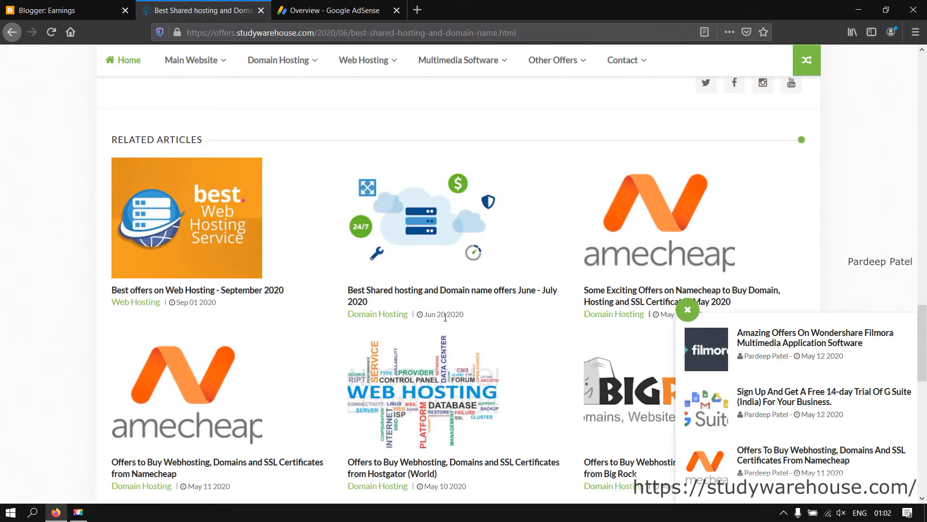
pyautogui.scroll(-4, 445, 317)
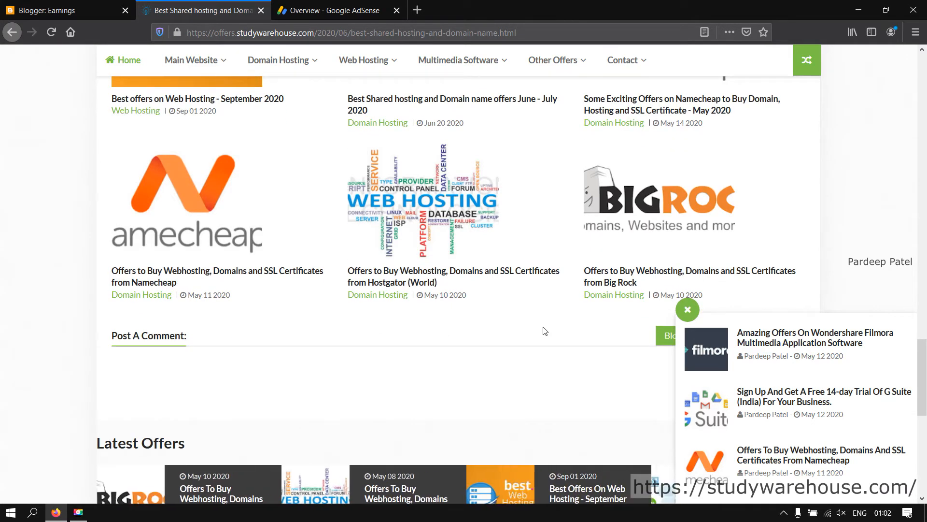
# Step: Open the post about Wondershare Filmora multimedia software offers and check its page for ads
pyautogui.click(789, 347)
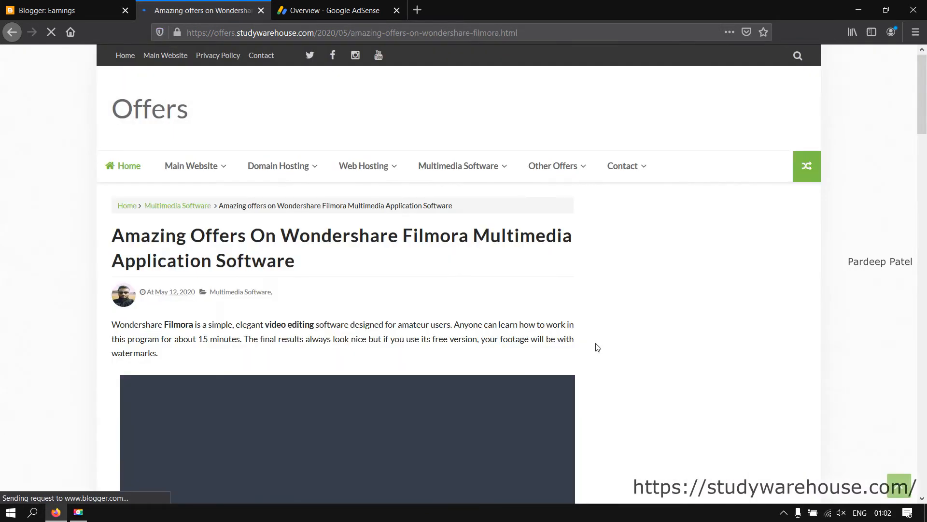
pyautogui.scroll(-6, 572, 327)
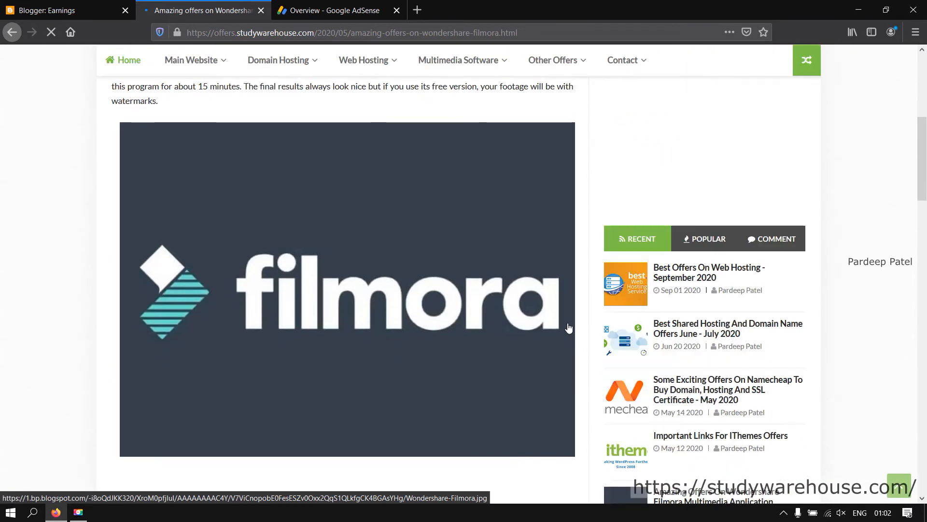
pyautogui.scroll(-8, 568, 323)
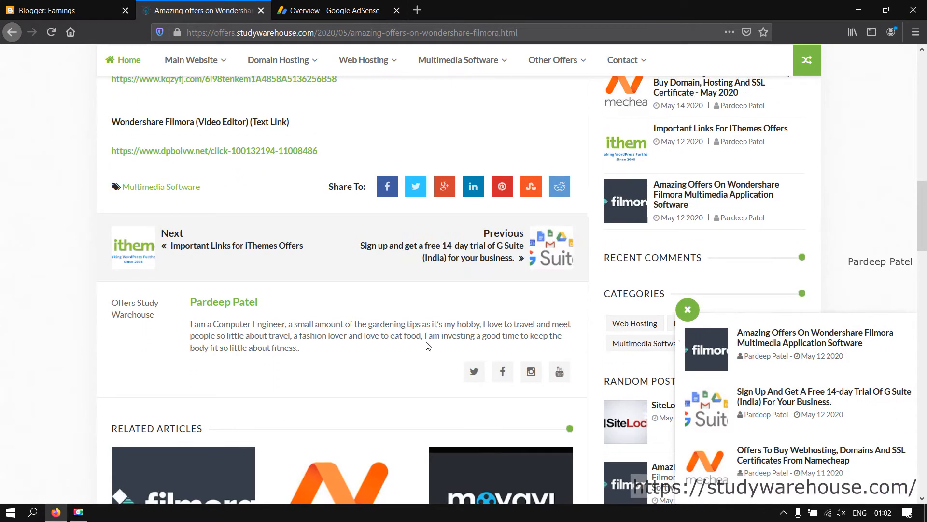
pyautogui.scroll(3, 427, 346)
pyautogui.scroll(13, 427, 346)
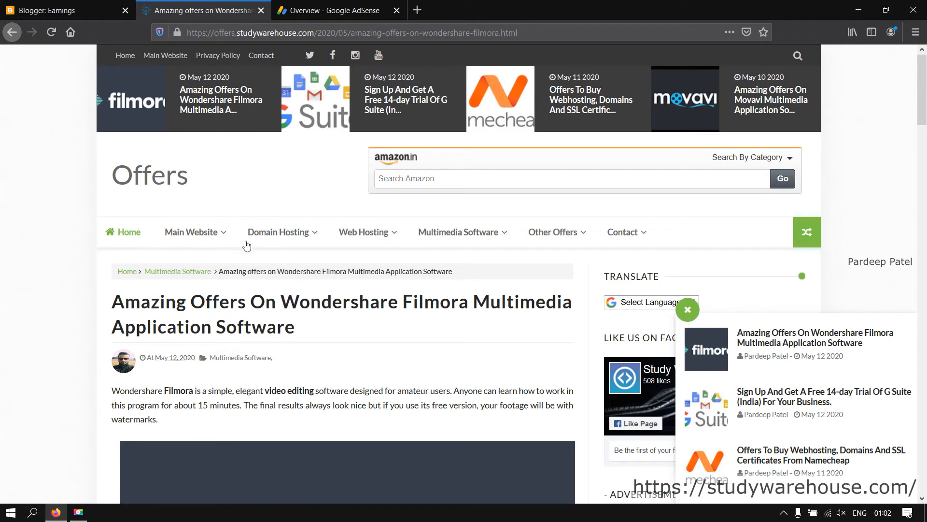
# Step: Switch to Google AdSense and review the Auto ads status for all listed sites
pyautogui.click(319, 15)
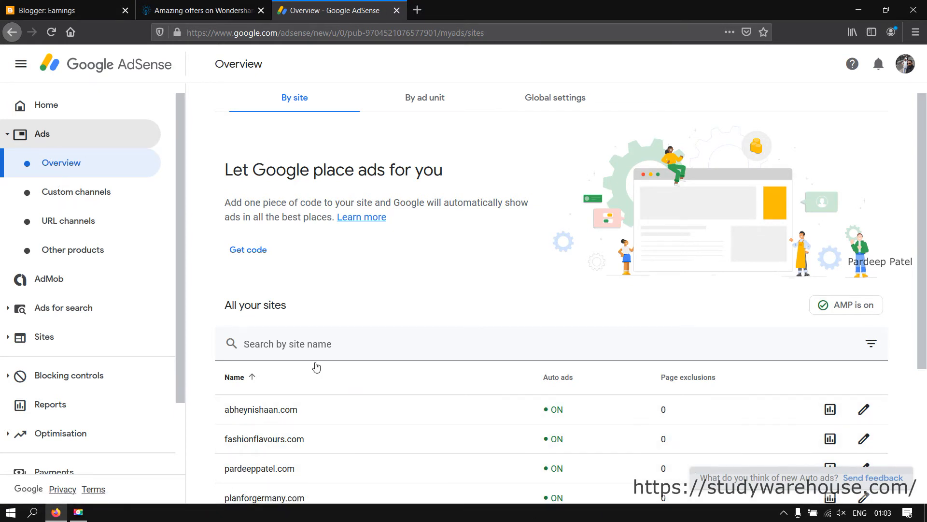
pyautogui.scroll(-3, 302, 444)
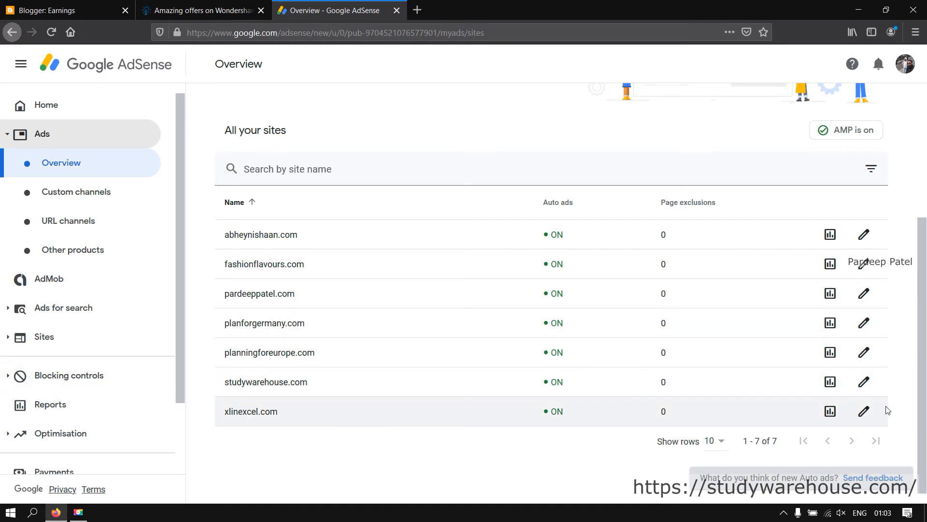
pyautogui.scroll(4, 885, 410)
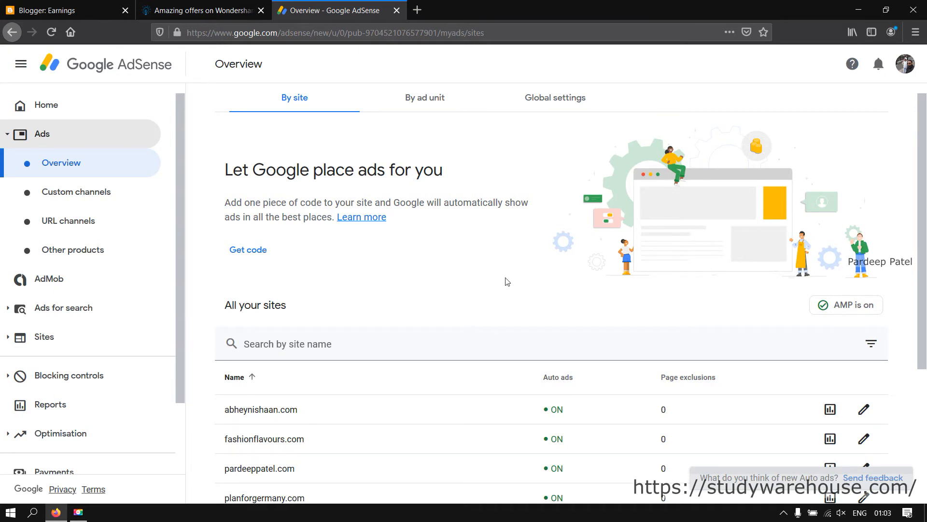
pyautogui.scroll(-3, 498, 348)
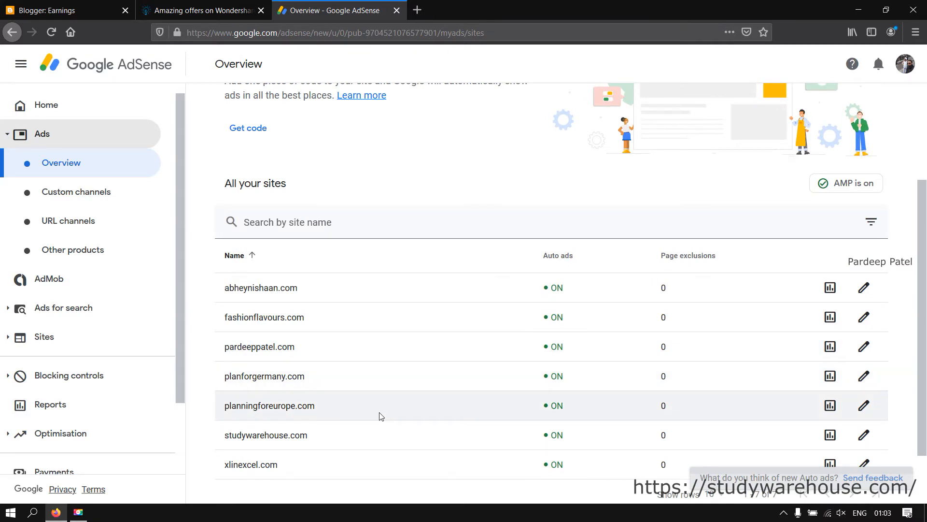
pyautogui.scroll(3, 387, 410)
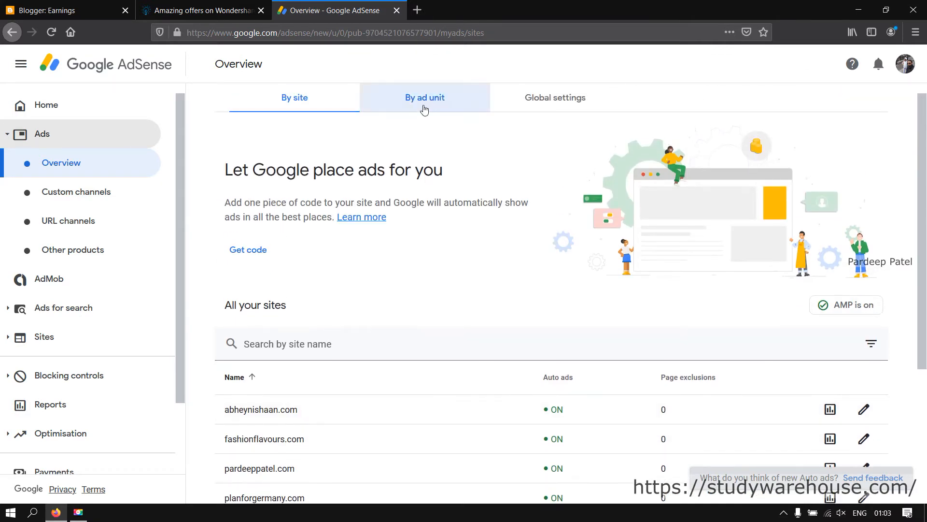
# Step: Show the ads overview by ad unit and review the available ad unit types and the existing ad units
pyautogui.click(422, 105)
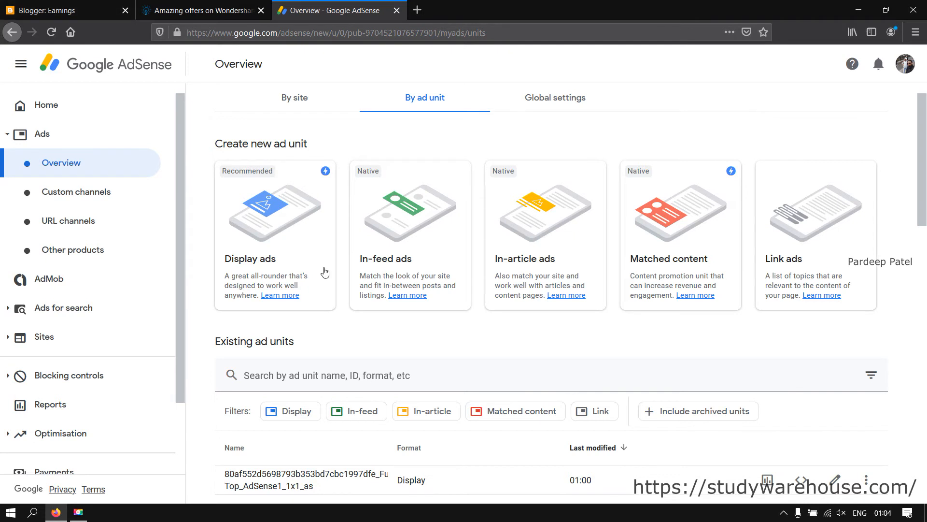
pyautogui.scroll(-3, 461, 346)
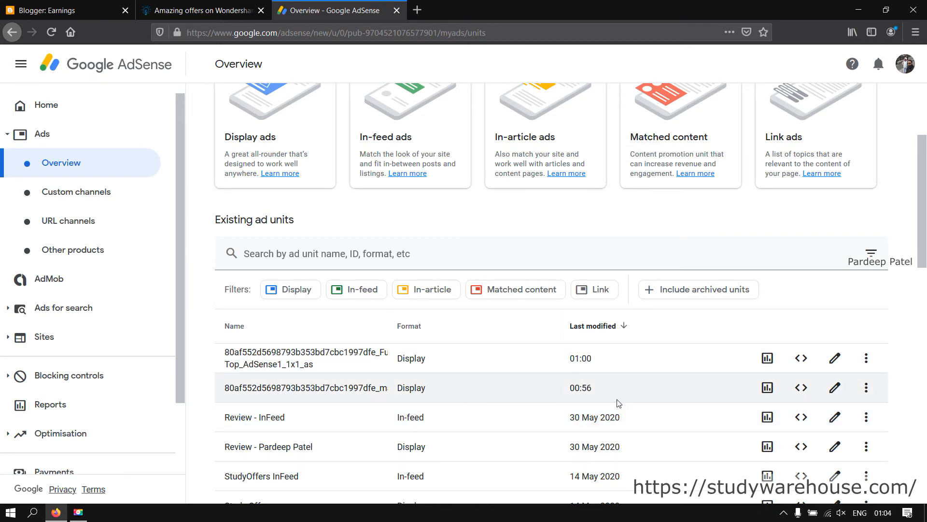
pyautogui.scroll(3, 317, 377)
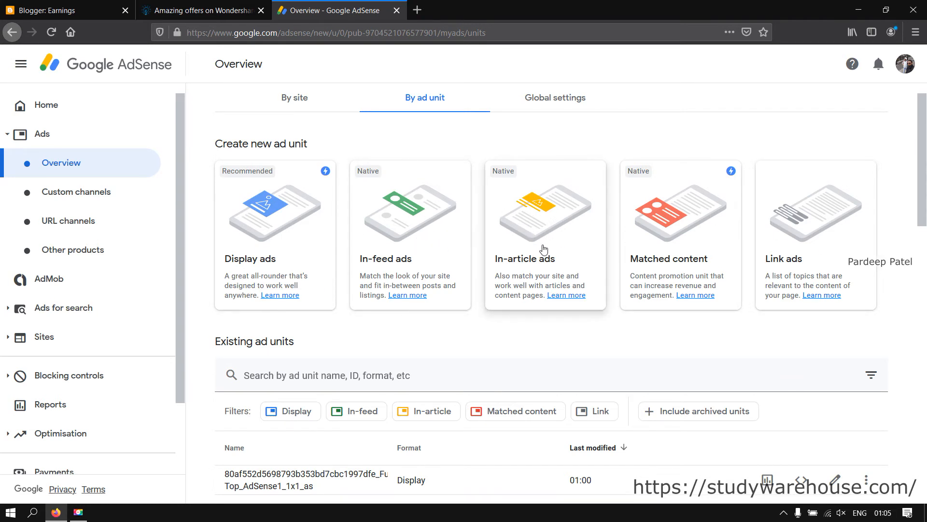
# Step: Start a new In-article ad unit, review its global options, style settings and available fonts, and close it without saving
pyautogui.click(554, 169)
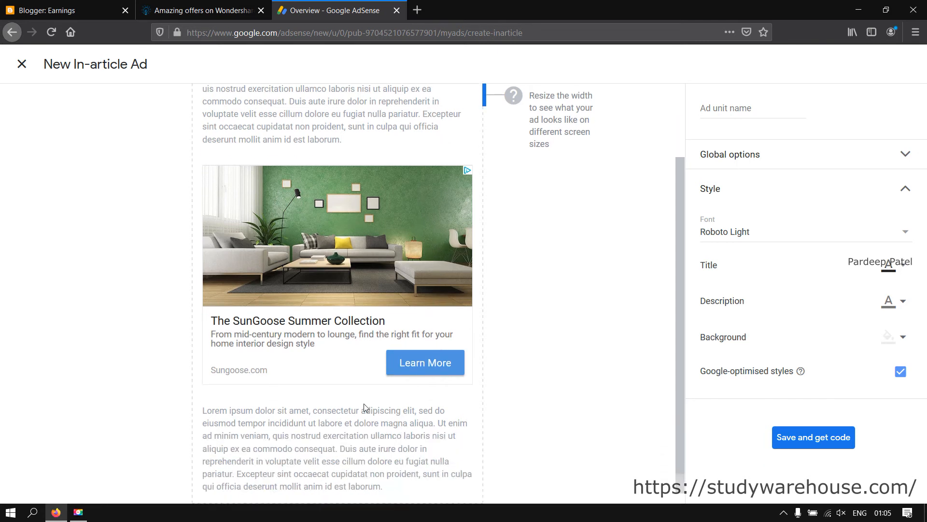
pyautogui.click(751, 111)
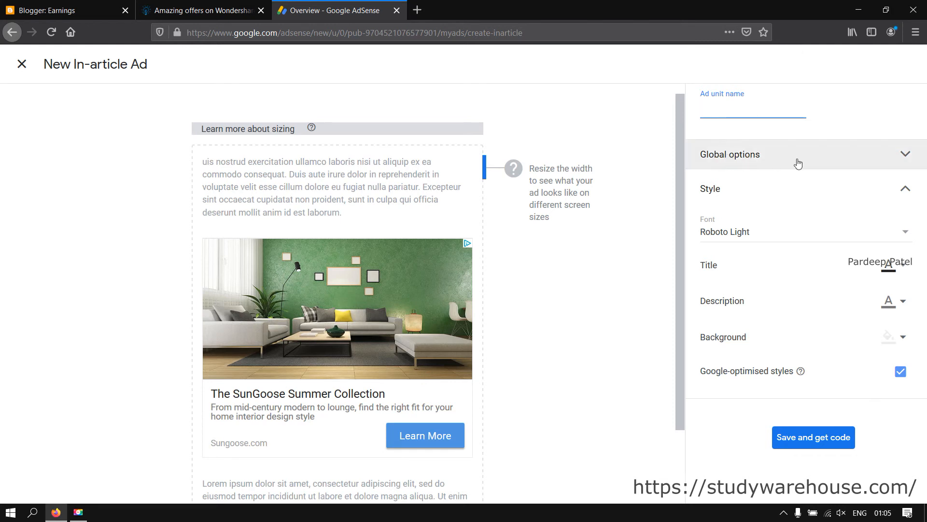
pyautogui.click(905, 156)
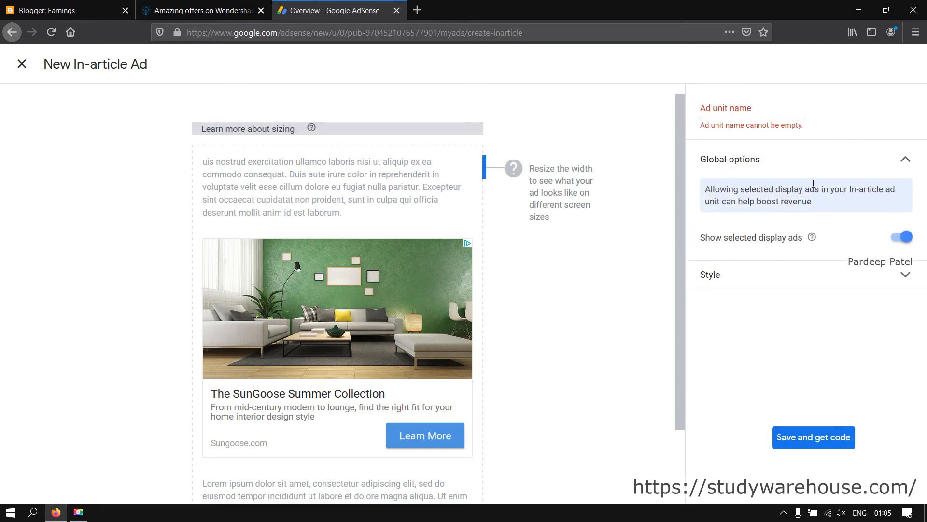
pyautogui.click(760, 114)
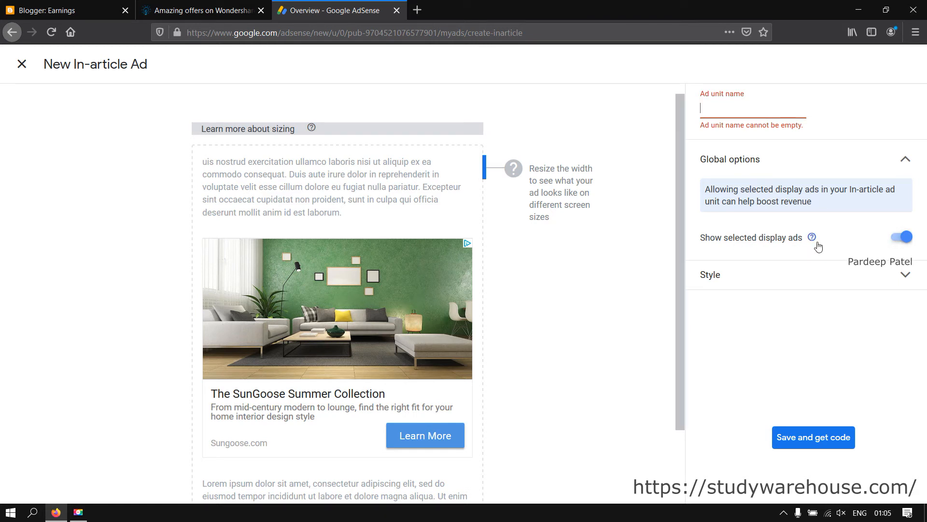
pyautogui.click(902, 275)
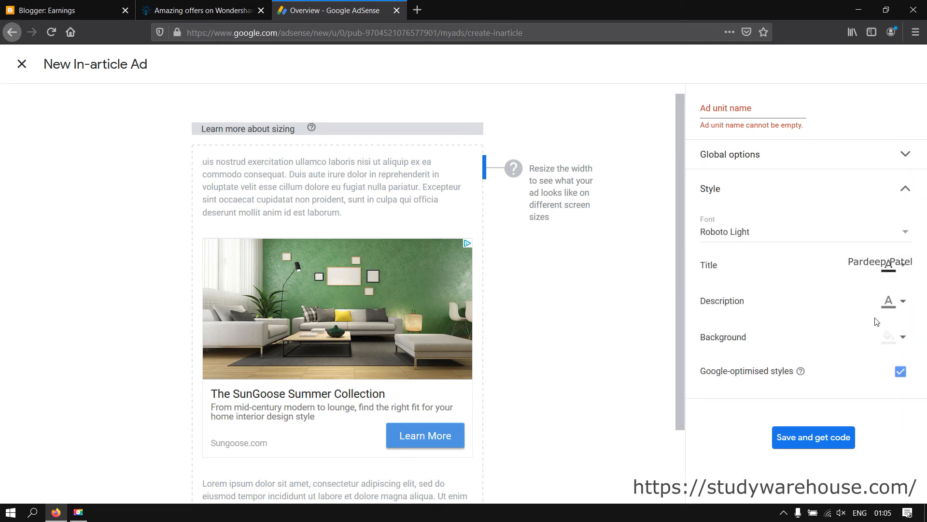
pyautogui.click(757, 240)
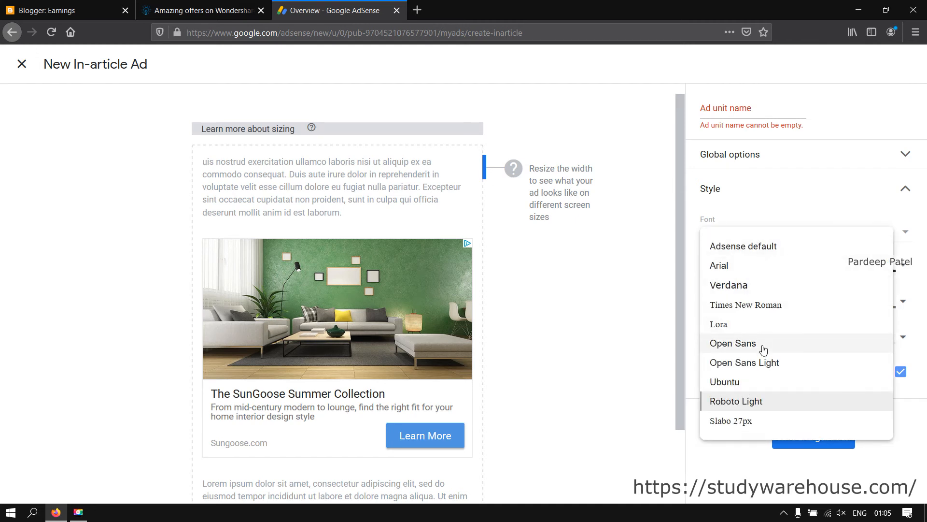
pyautogui.click(655, 245)
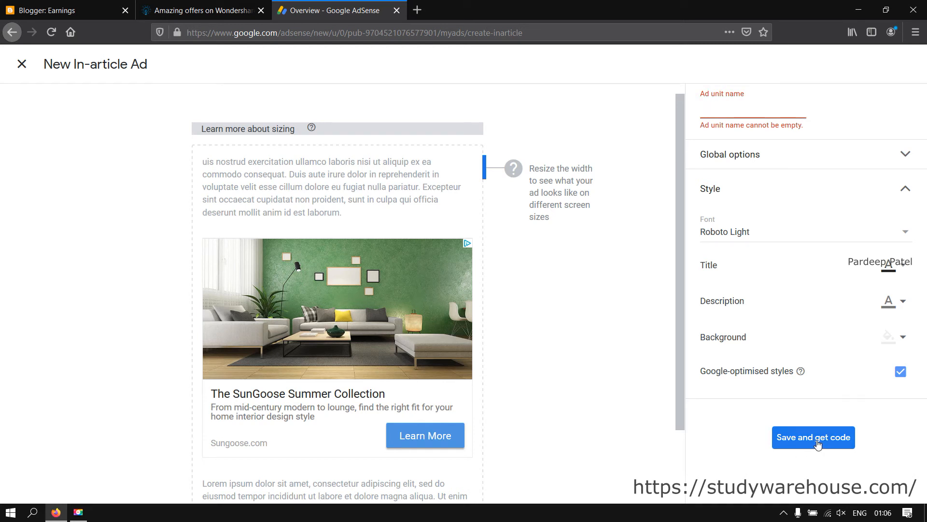
pyautogui.click(23, 65)
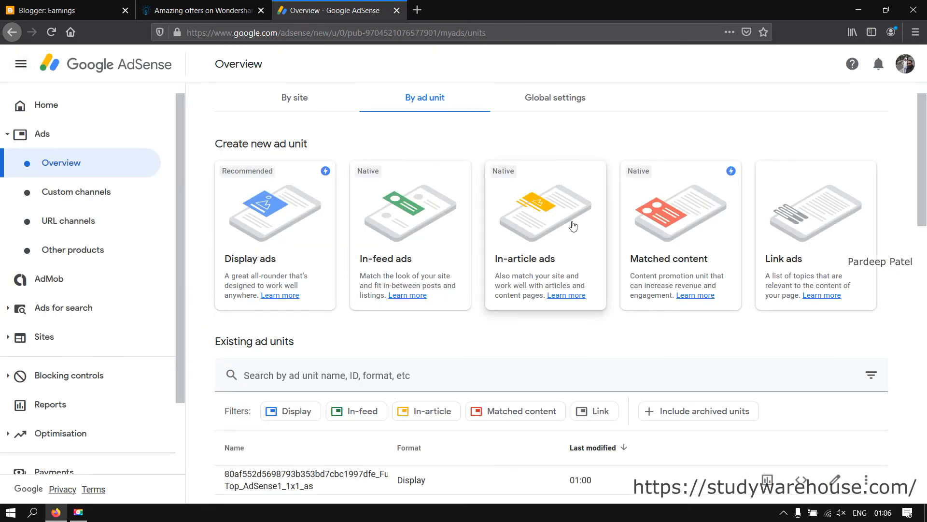
# Step: Open the existing Europe In-Article ad unit, generate its code and review the placement tips and code snippet
pyautogui.scroll(-5, 551, 281)
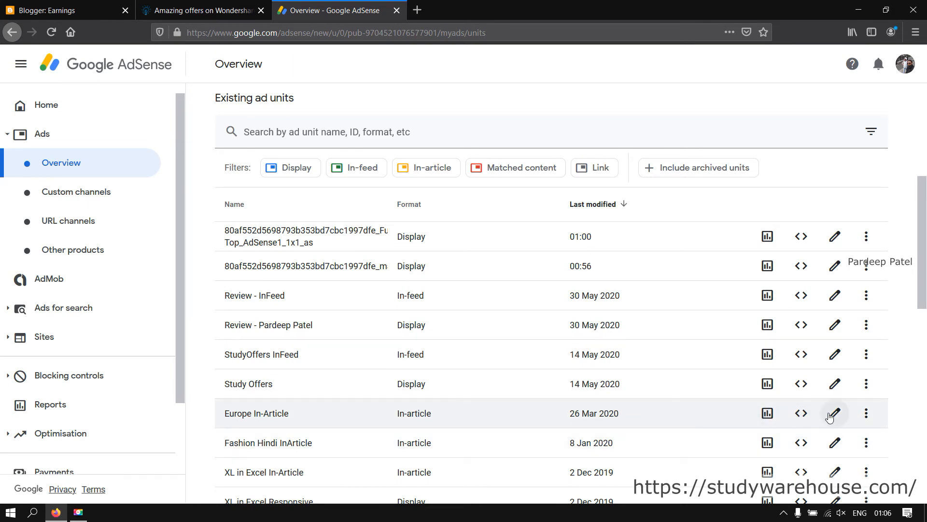
pyautogui.click(831, 414)
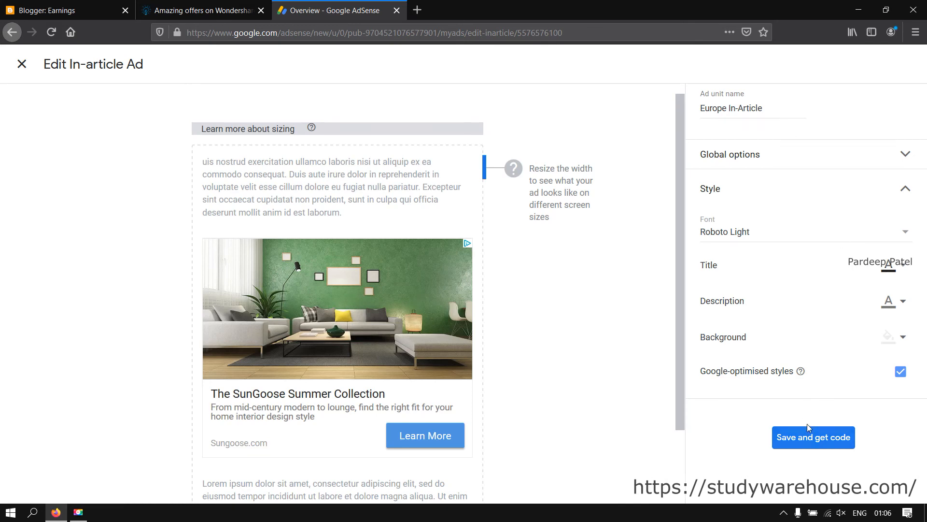
pyautogui.click(781, 441)
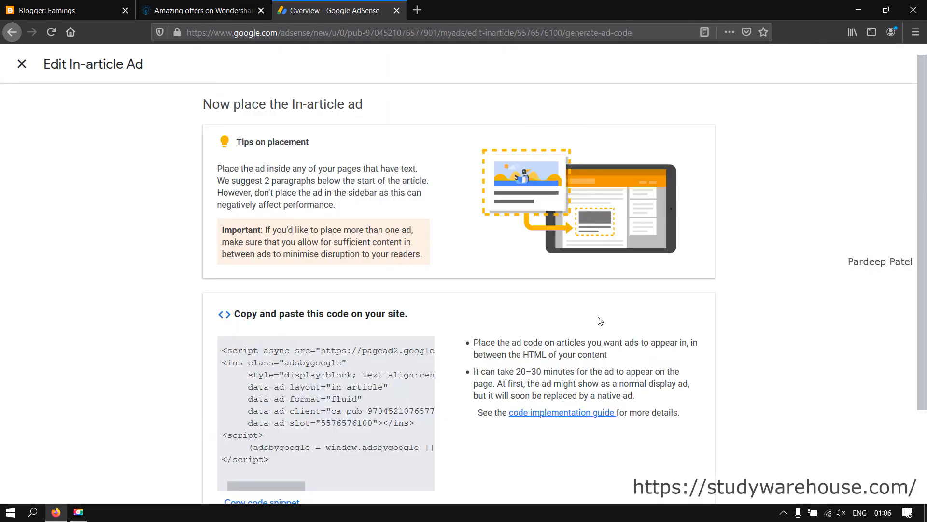
pyautogui.scroll(-2, 507, 291)
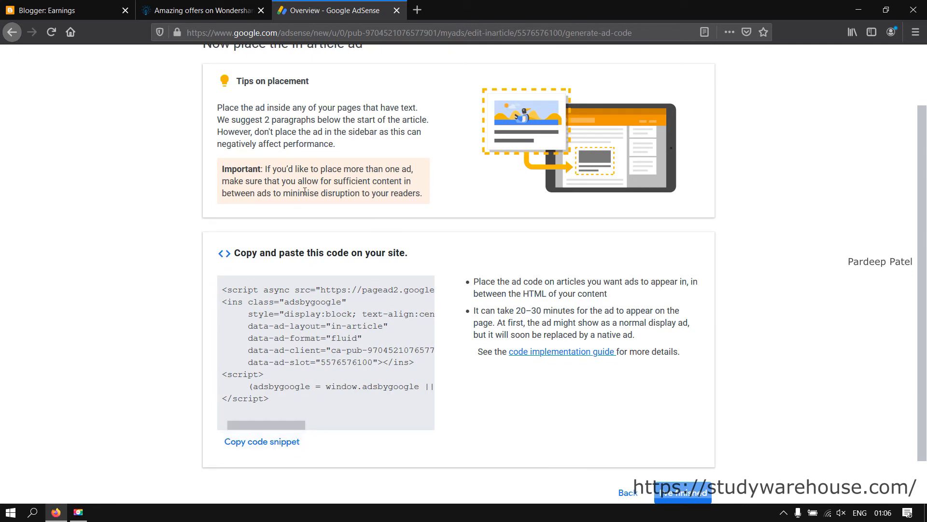
pyautogui.scroll(2, 310, 198)
pyautogui.scroll(-2, 470, 328)
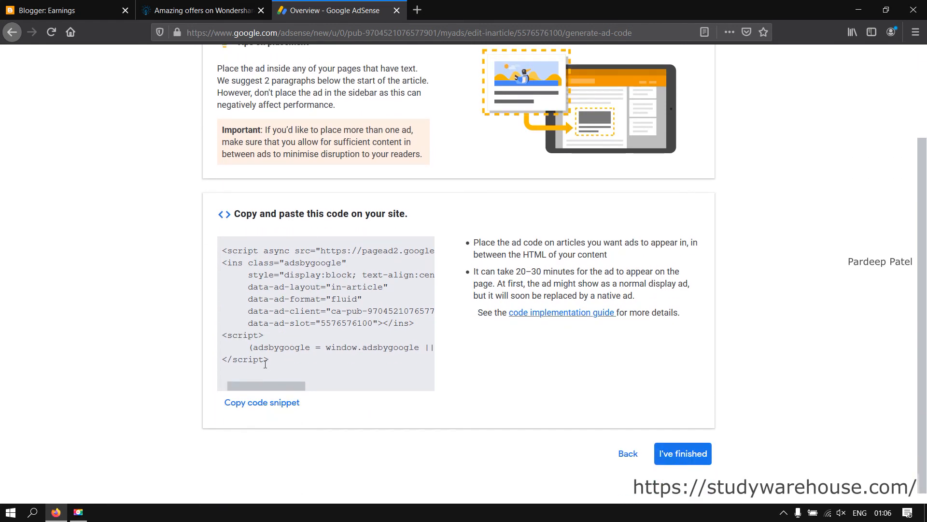
pyautogui.moveTo(288, 385); pyautogui.dragTo(230, 377)
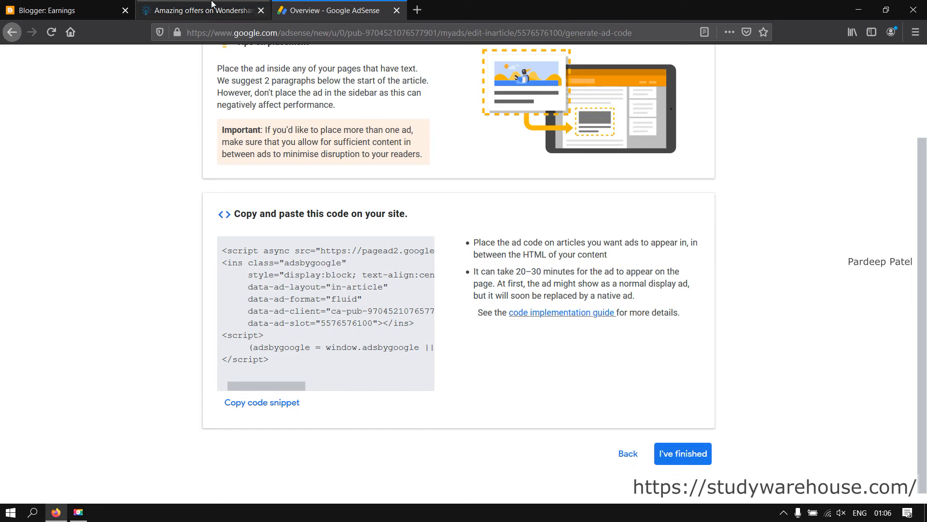
# Step: Switch to Blogger and start a new post in HTML view from the blog's posts list
pyautogui.click(21, 5)
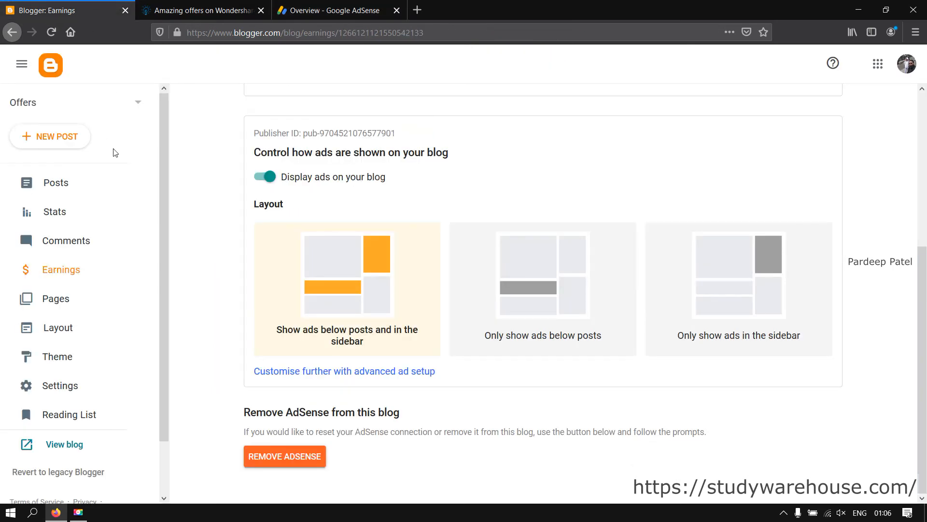
pyautogui.click(72, 192)
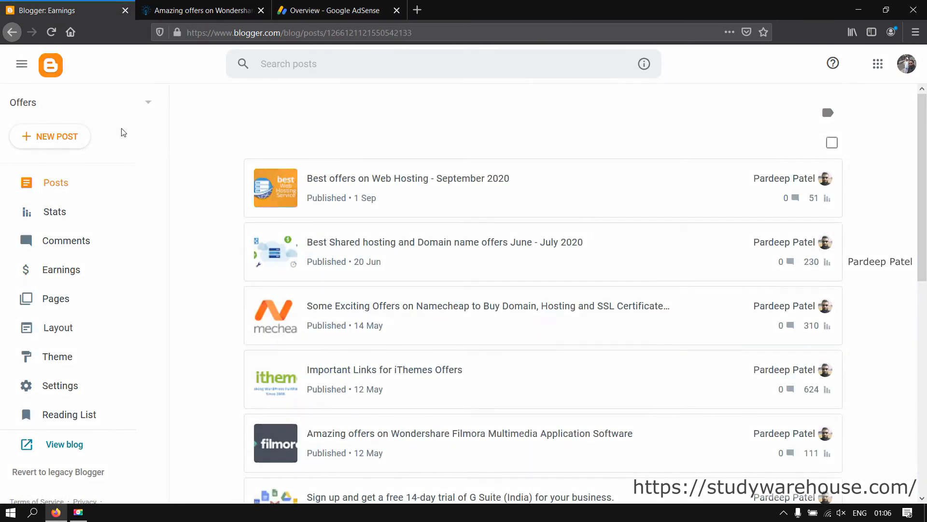
pyautogui.click(54, 140)
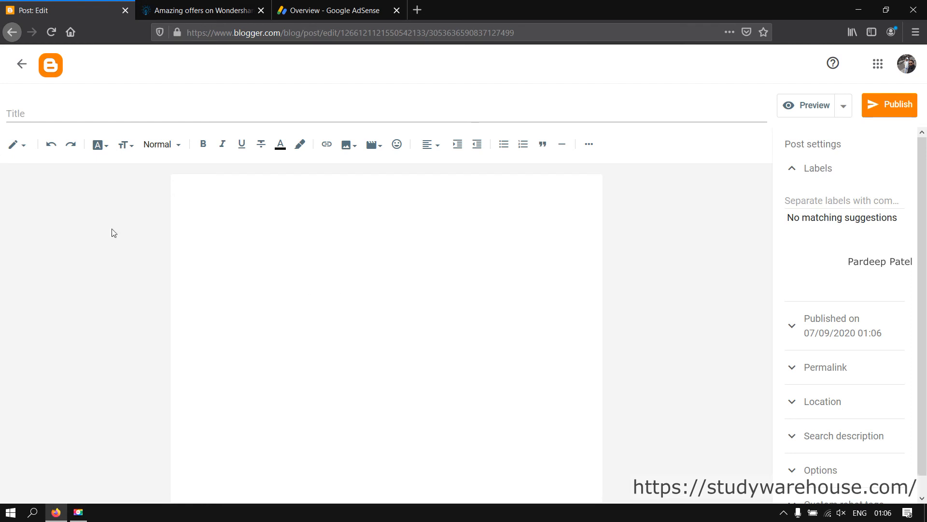
pyautogui.click(16, 143)
pyautogui.click(54, 121)
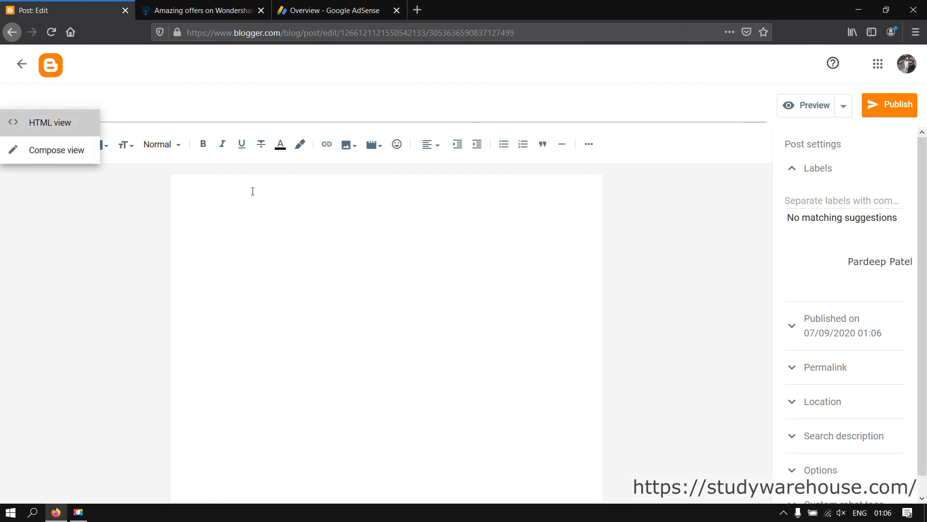
# Step: Add blank lines below the template code in the new post's HTML and return to the posts list
pyautogui.press('Return')
pyautogui.press('Return')
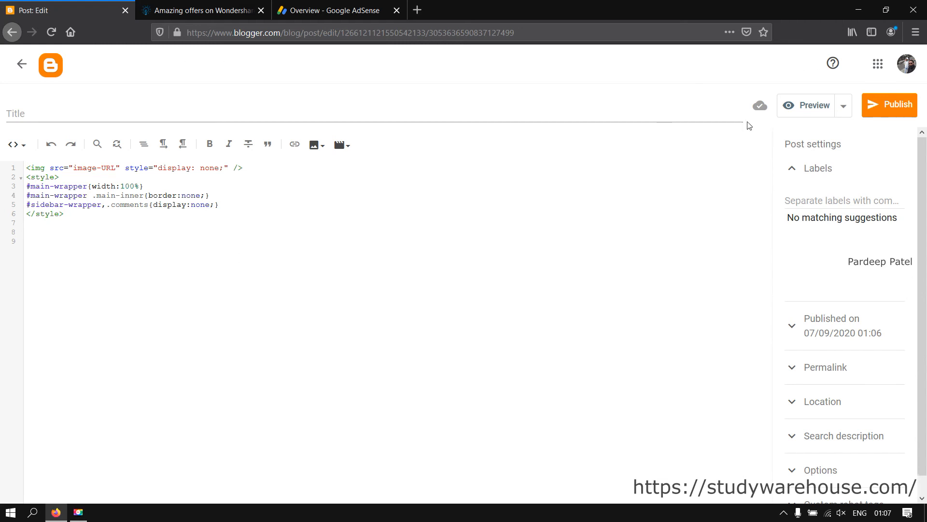
pyautogui.click(21, 63)
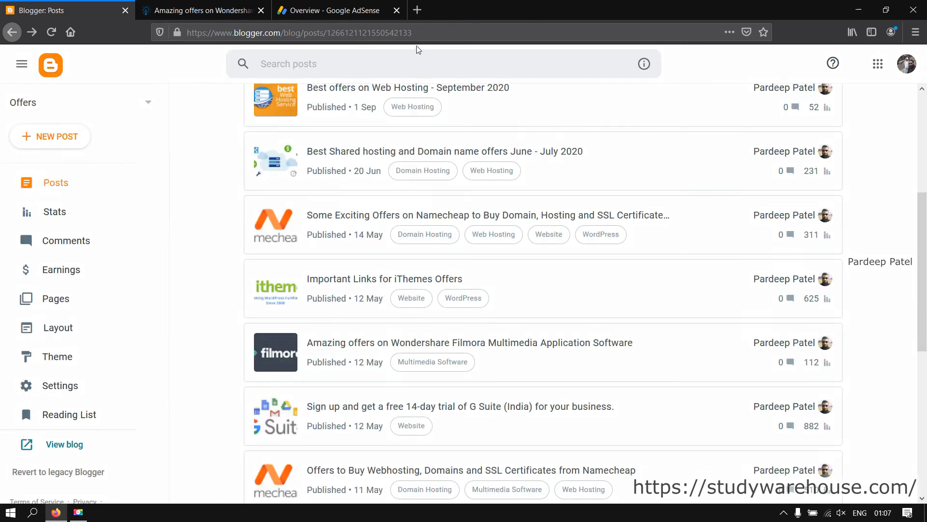
# Step: Switch back to Google AdSense and leave the Europe In-Article code page and ad editor
pyautogui.click(333, 11)
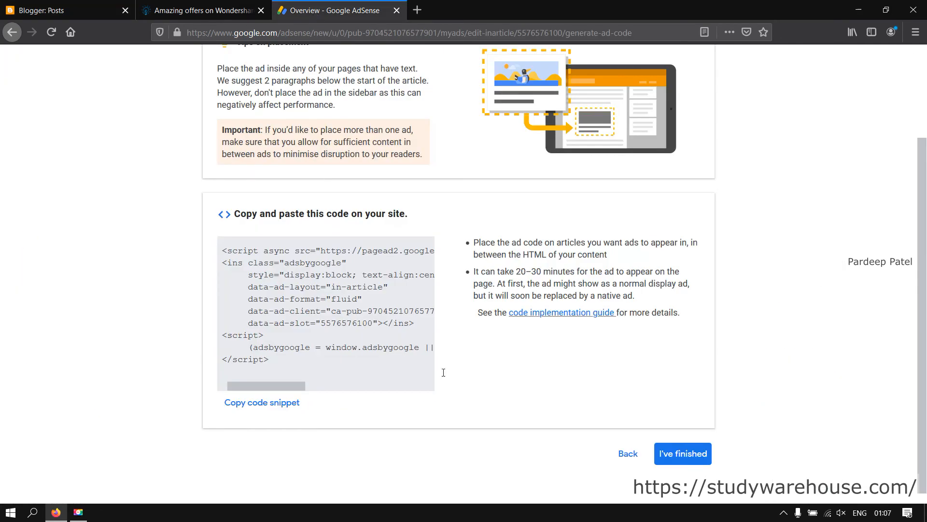
pyautogui.click(629, 455)
pyautogui.click(21, 63)
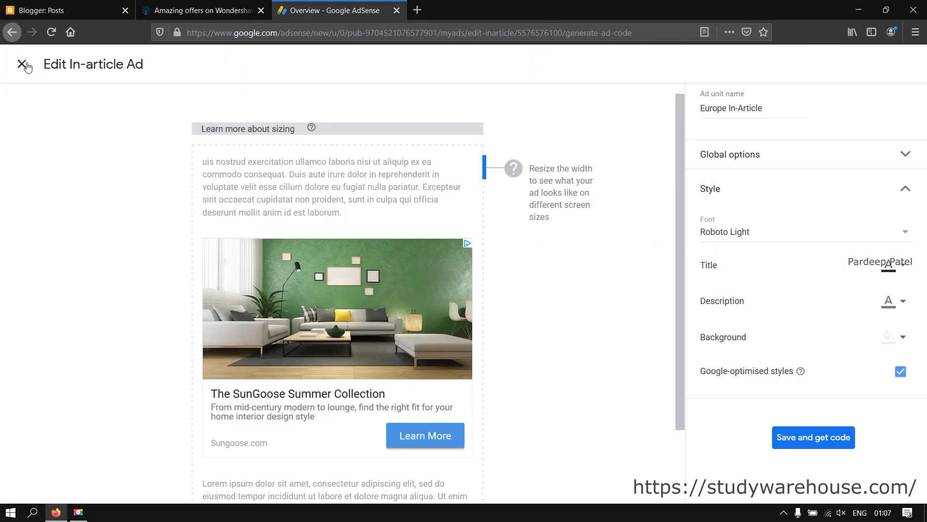
# Step: Open the Study Offers display ad unit for editing, view its Fixed ad size and set the size back to Responsive
pyautogui.scroll(-3, 515, 386)
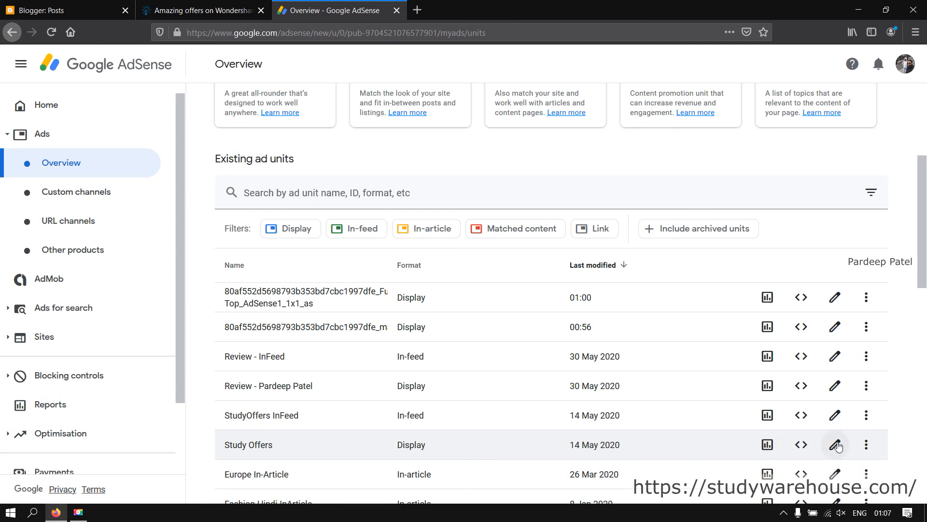
pyautogui.click(835, 444)
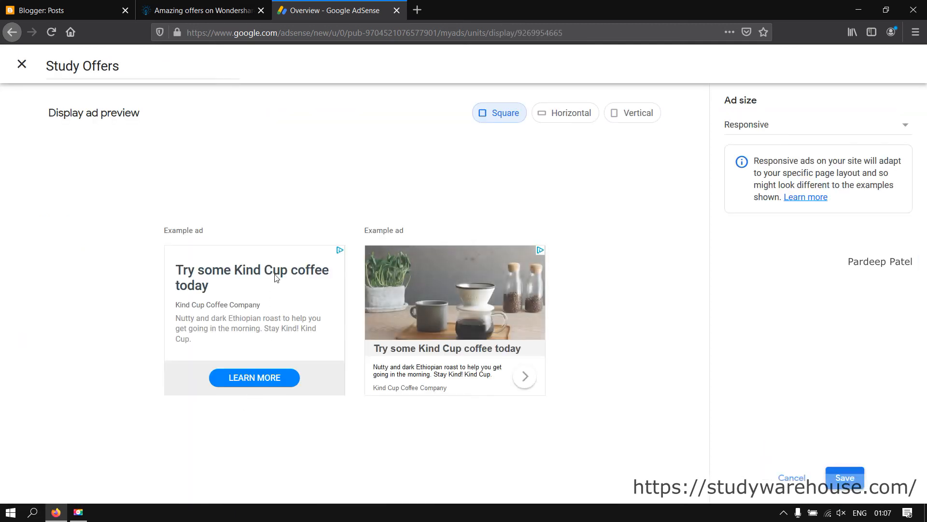
pyautogui.click(766, 130)
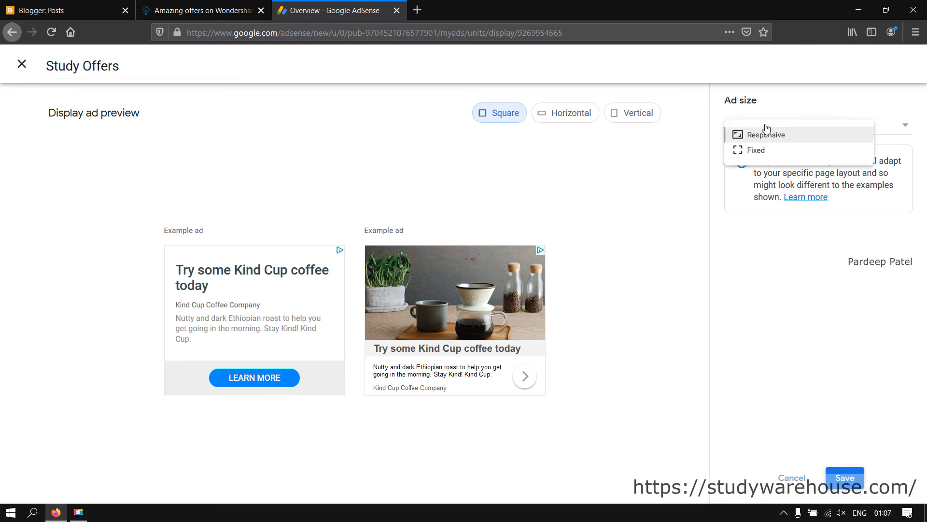
pyautogui.click(774, 159)
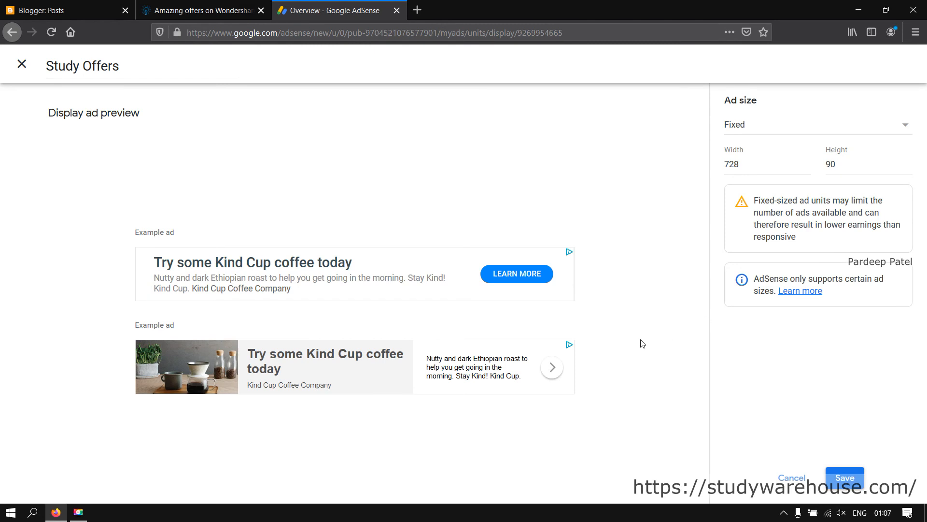
pyautogui.click(751, 129)
pyautogui.click(769, 140)
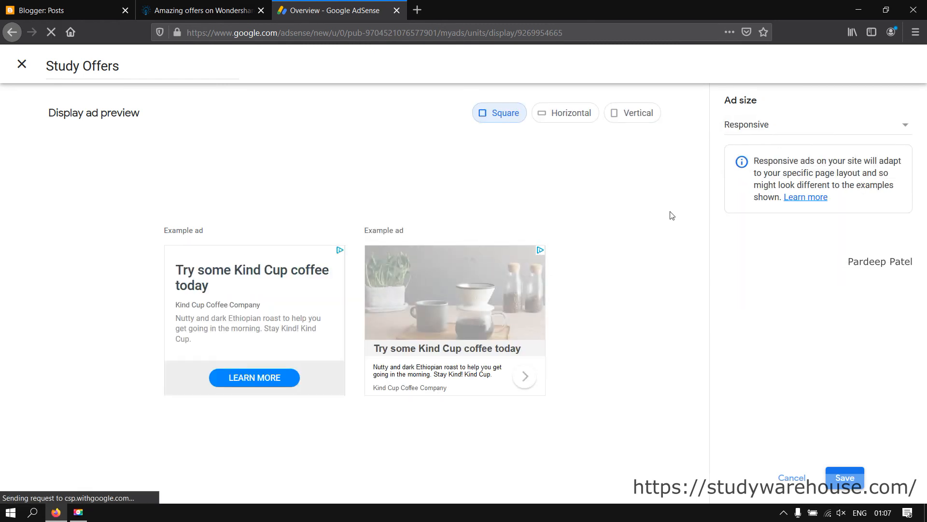
# Step: Preview the Study Offers display ad in horizontal, vertical and square shapes, and save the ad unit
pyautogui.click(595, 113)
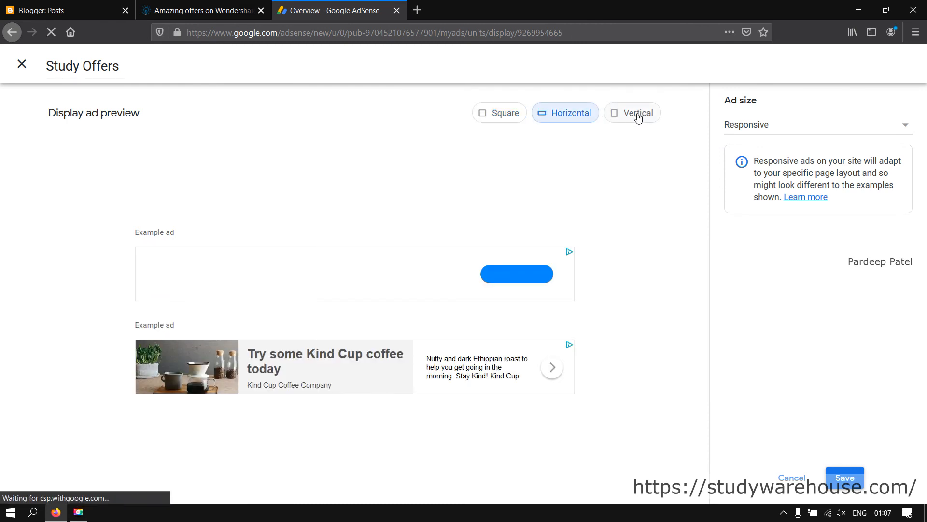
pyautogui.click(637, 113)
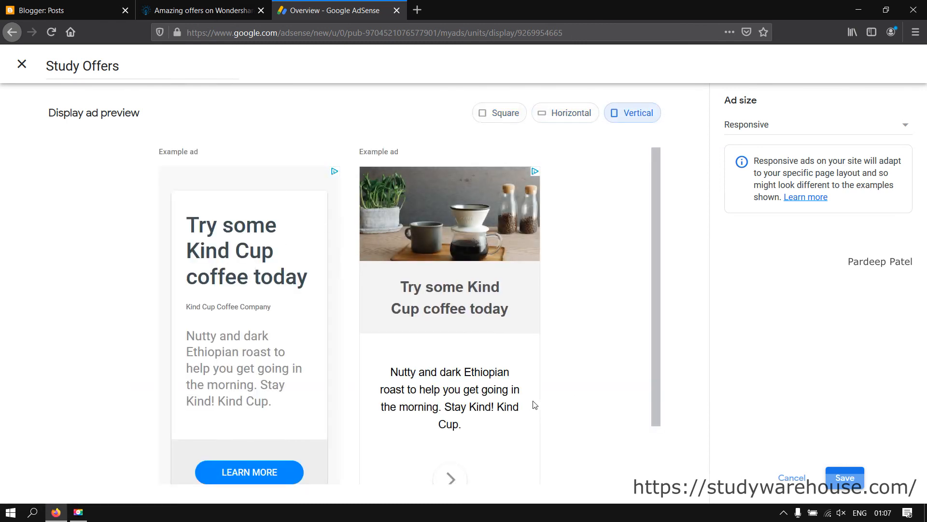
pyautogui.click(557, 114)
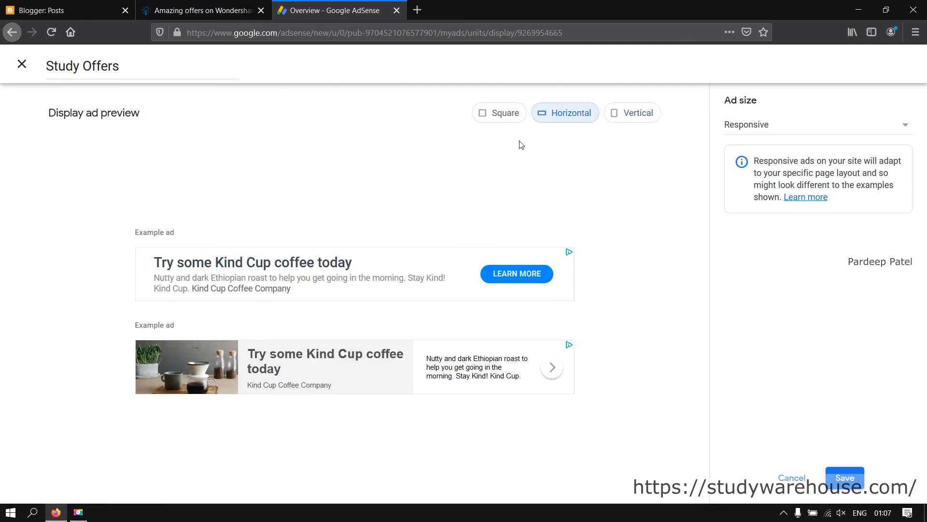
pyautogui.click(508, 121)
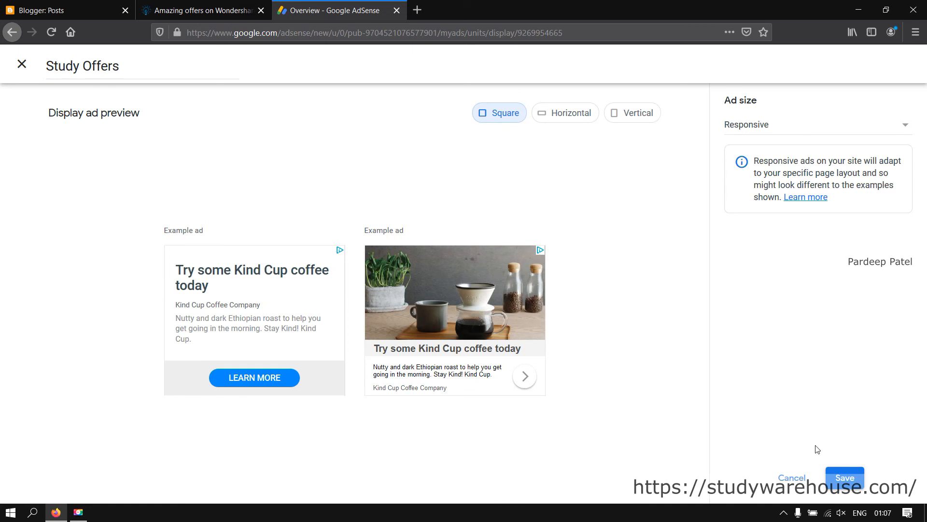
pyautogui.click(850, 478)
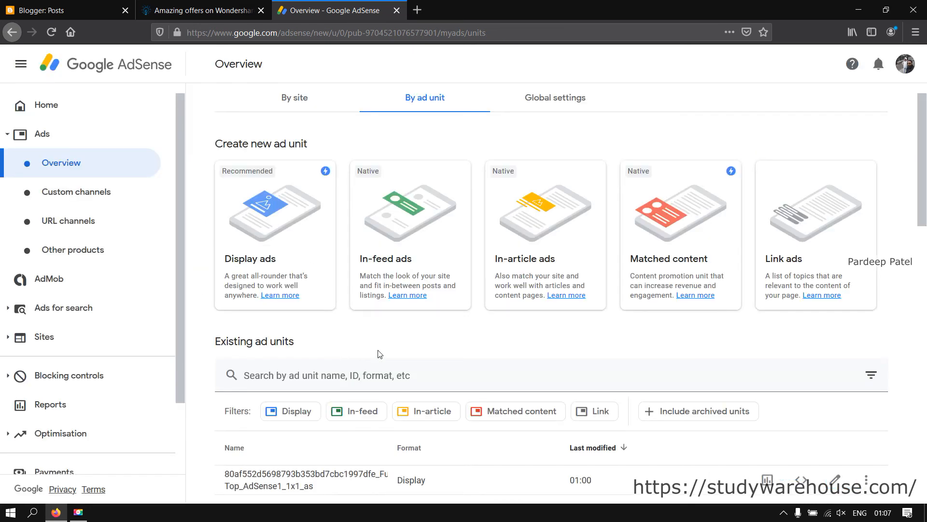
# Step: Open the HTML ad code of the Study Offers display unit, review it and return to the ad units overview
pyautogui.scroll(-4, 523, 366)
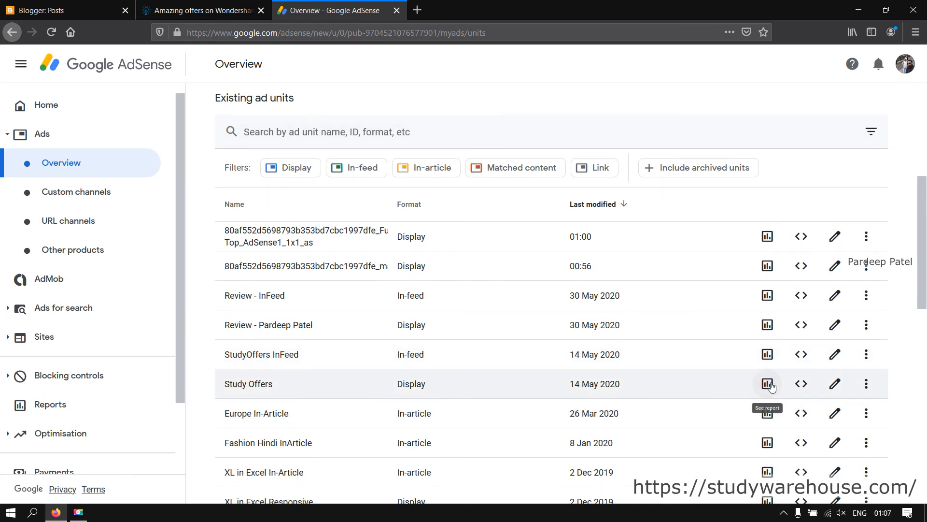
pyautogui.click(802, 384)
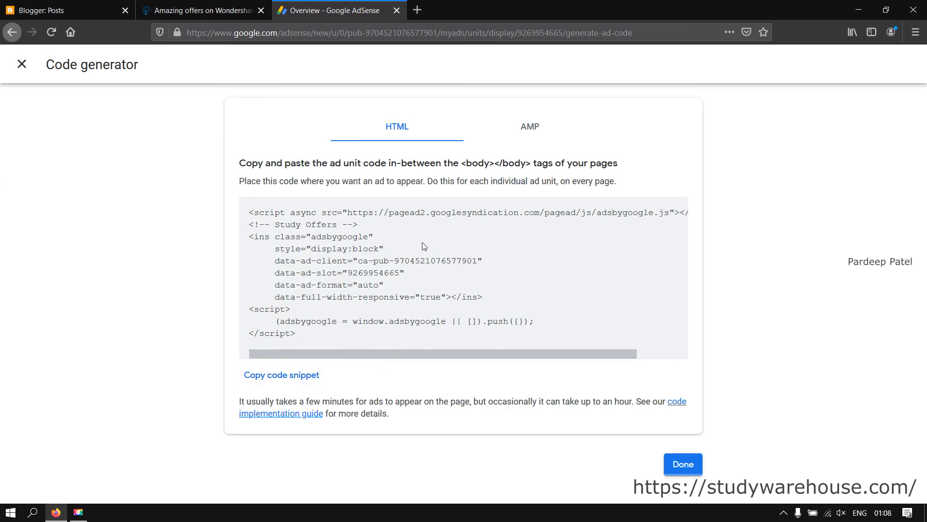
pyautogui.click(22, 64)
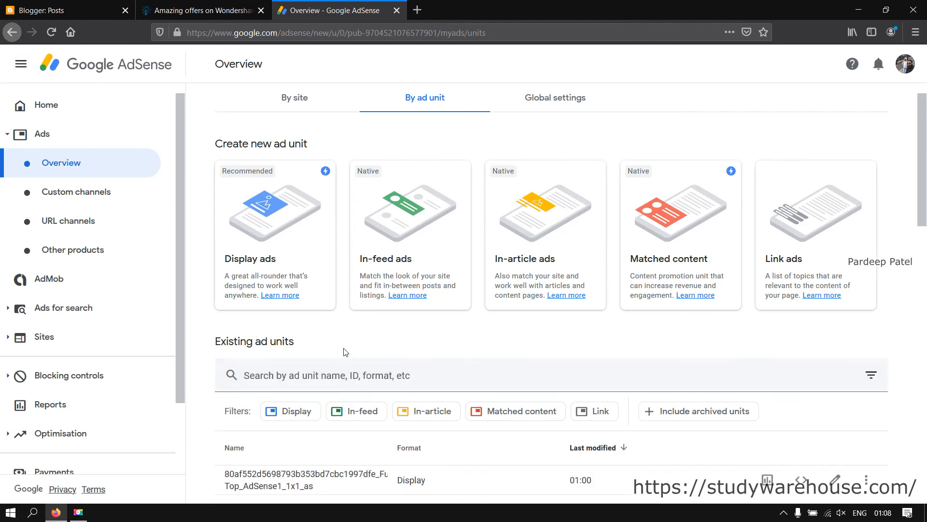
# Step: Switch to Blogger and open the Layout page of the Offers blog
pyautogui.scroll(-4, 449, 341)
pyautogui.scroll(4, 450, 341)
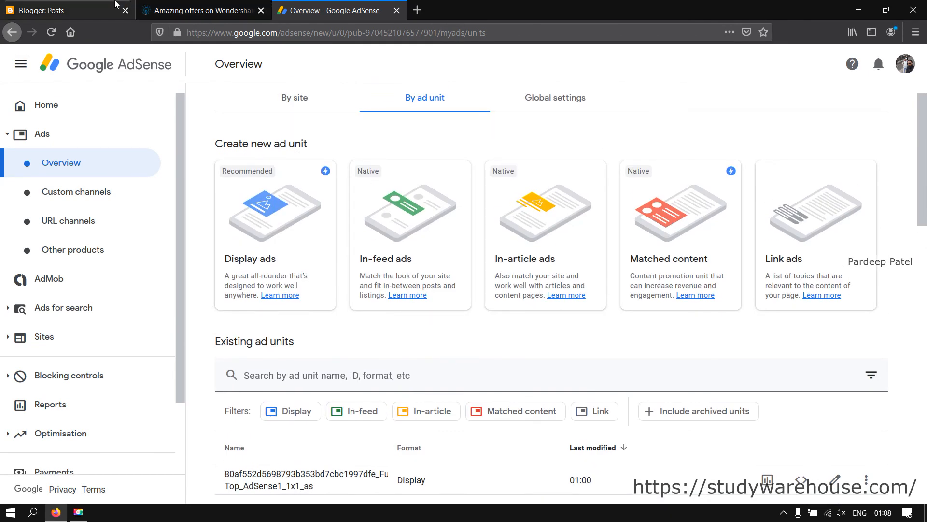
pyautogui.click(94, 4)
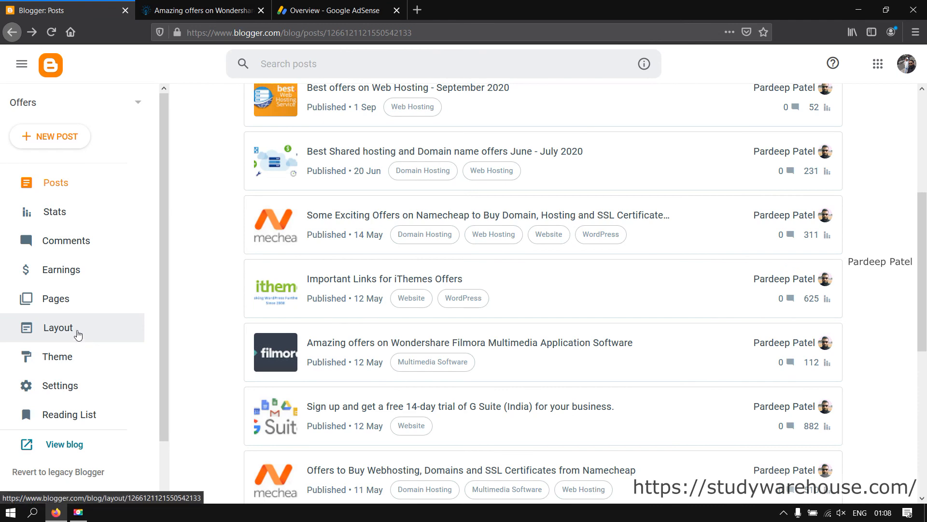
pyautogui.click(69, 356)
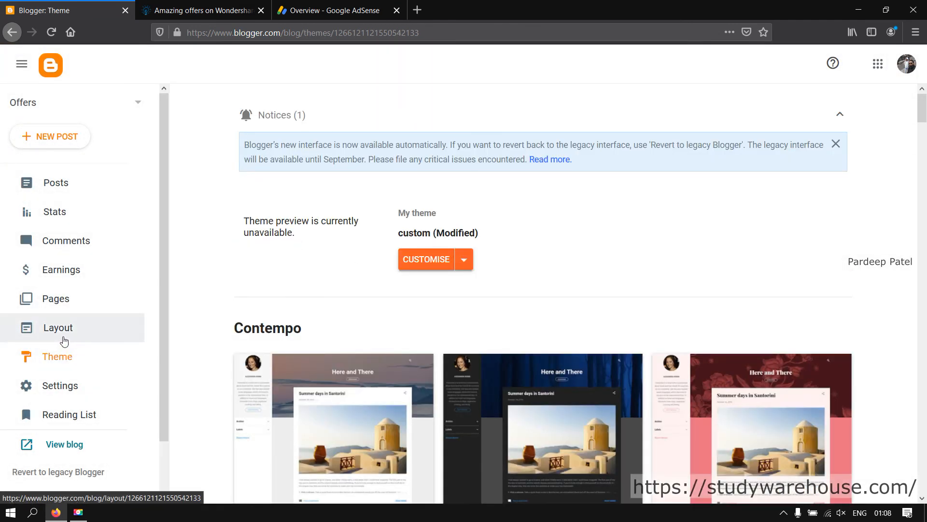
pyautogui.click(60, 332)
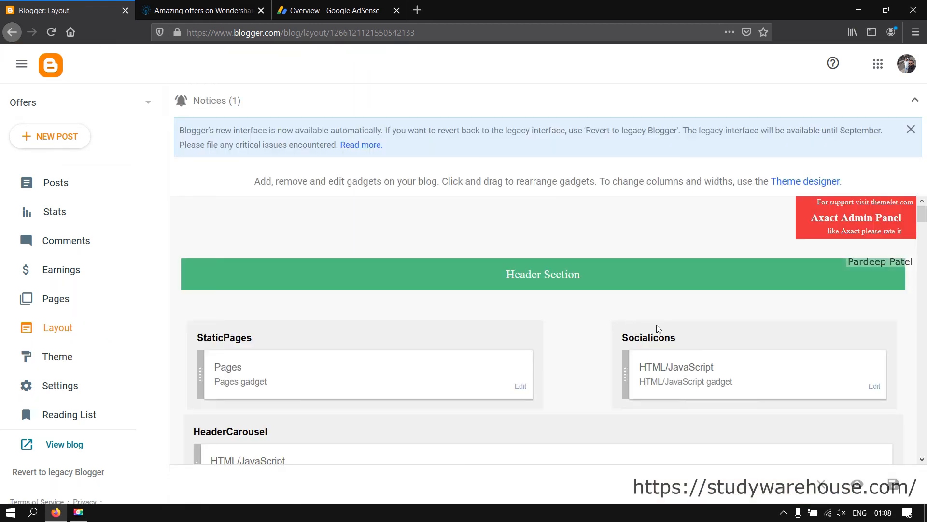
# Step: Open the HTML/JavaScript gadget in the Ad728x90 section to view its code, and close it without saving
pyautogui.scroll(-3, 788, 394)
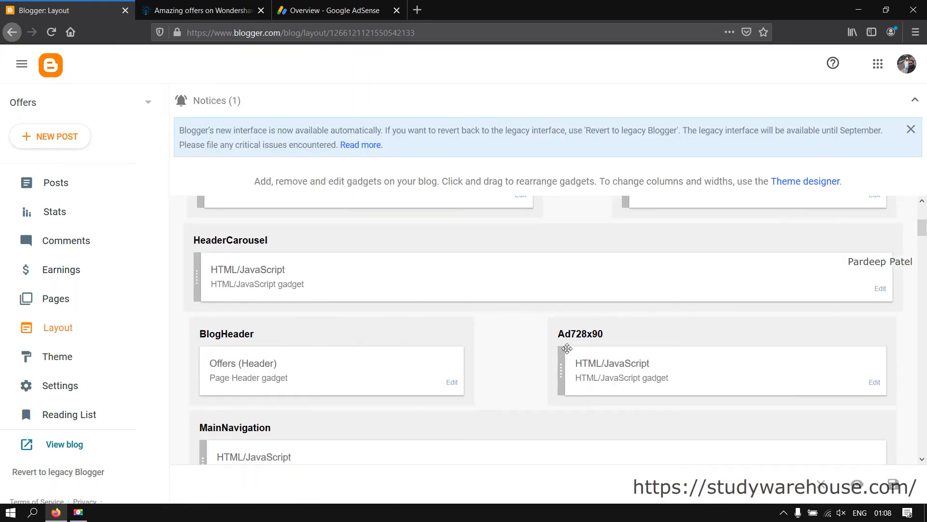
pyautogui.scroll(-9, 832, 406)
pyautogui.scroll(6, 831, 406)
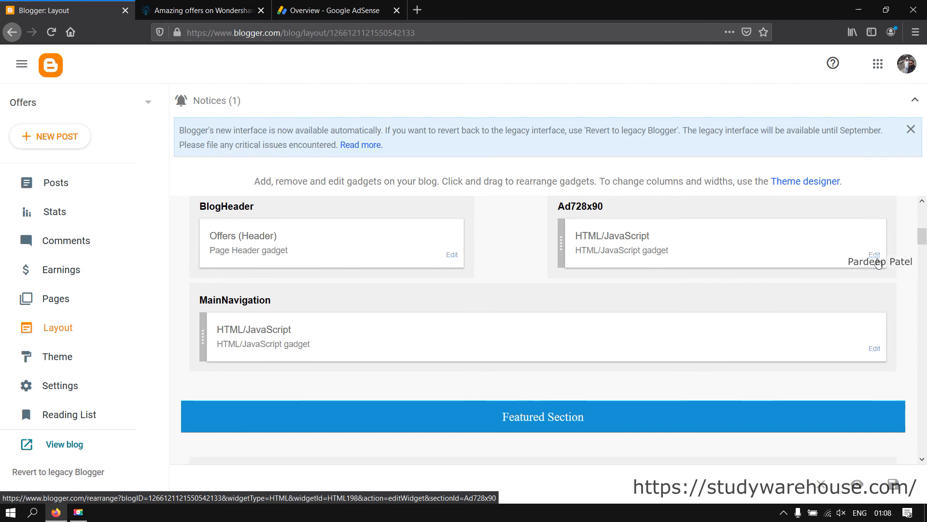
pyautogui.click(875, 255)
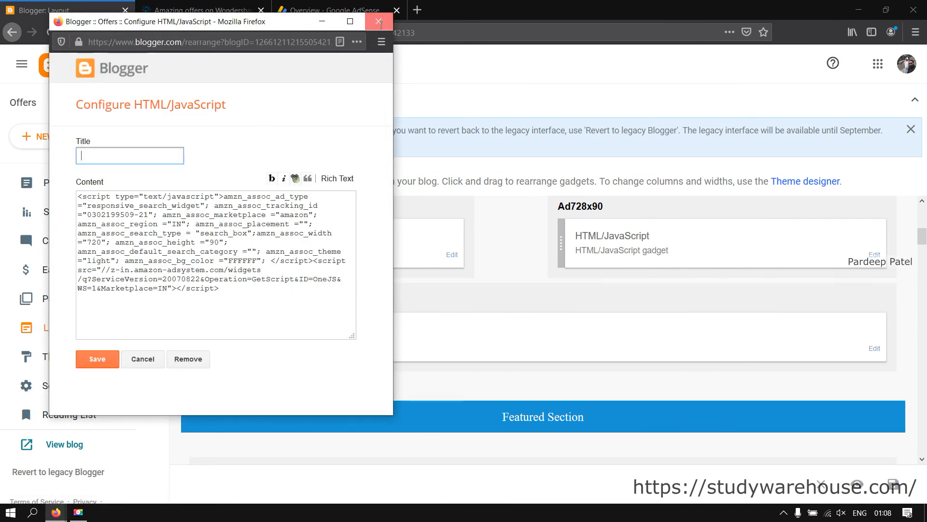
pyautogui.click(378, 22)
# Step: Look through the gadget areas of the layout's Main Section, Content Section and Sidebar, and return to the Header Section
pyautogui.scroll(-15, 674, 317)
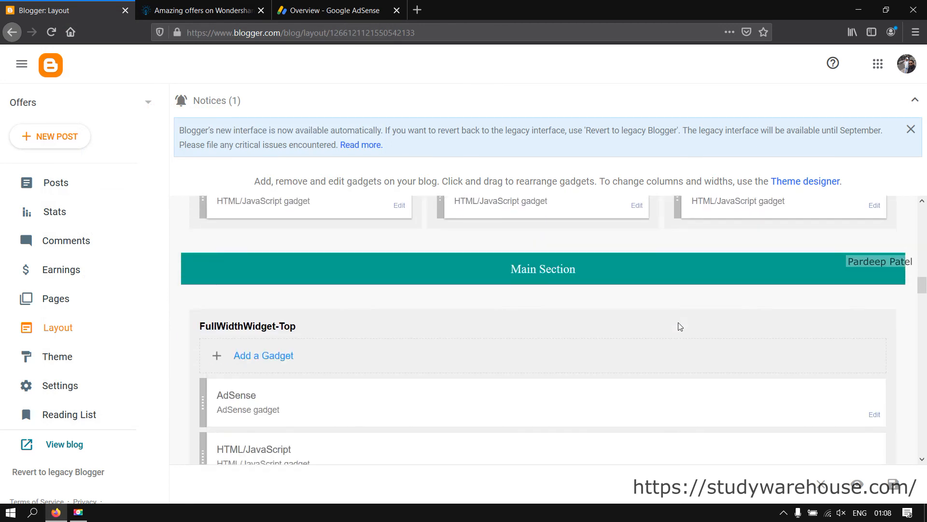
pyautogui.scroll(-10, 679, 329)
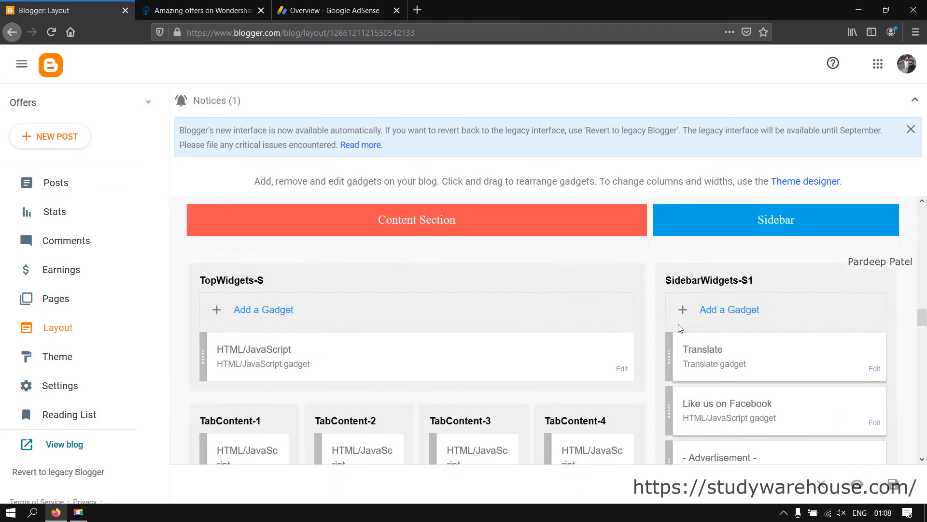
pyautogui.scroll(20, 680, 328)
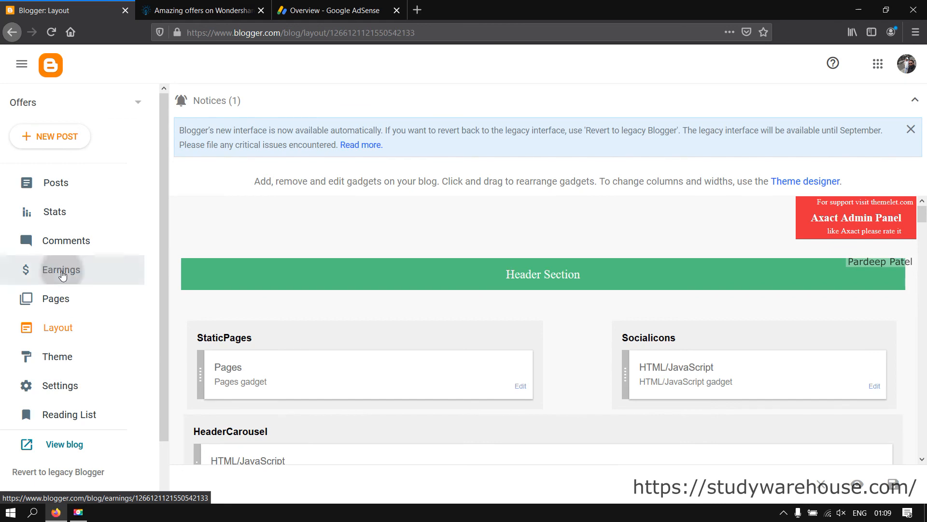
# Step: Open the blog's Earnings page and review the AdSense connection and the ad display and layout options
pyautogui.click(62, 274)
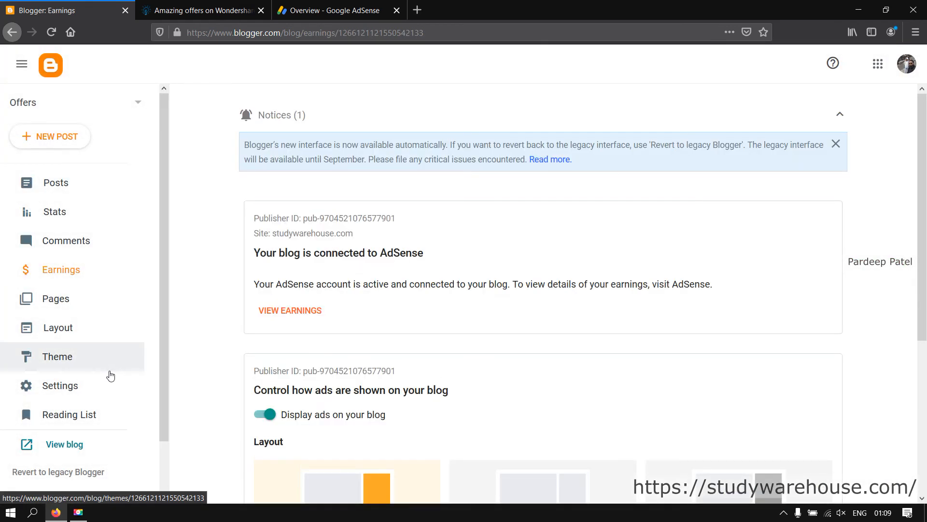
pyautogui.scroll(-3, 300, 343)
pyautogui.scroll(-2, 309, 341)
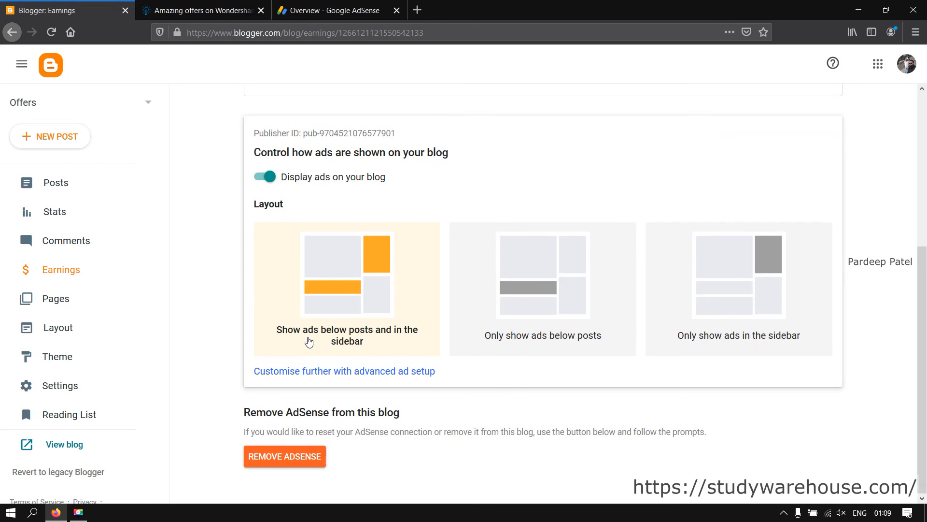
pyautogui.scroll(5, 310, 342)
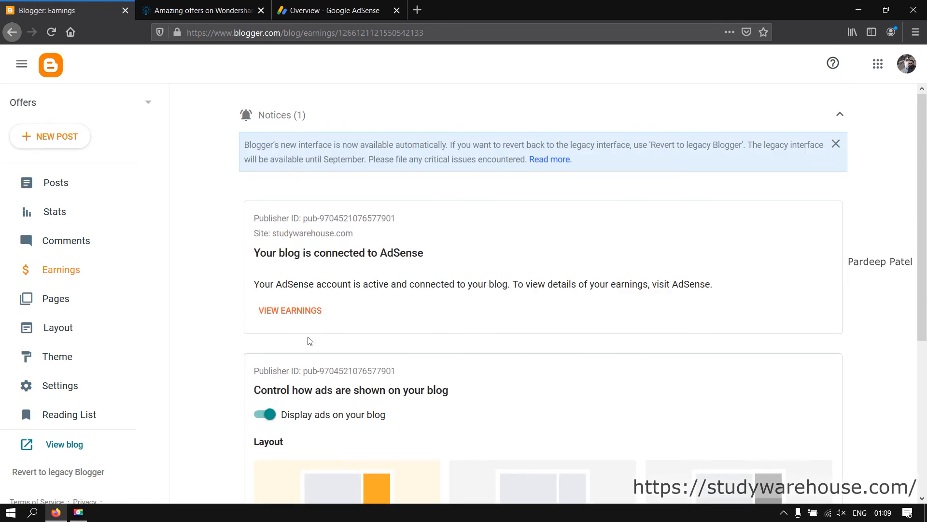